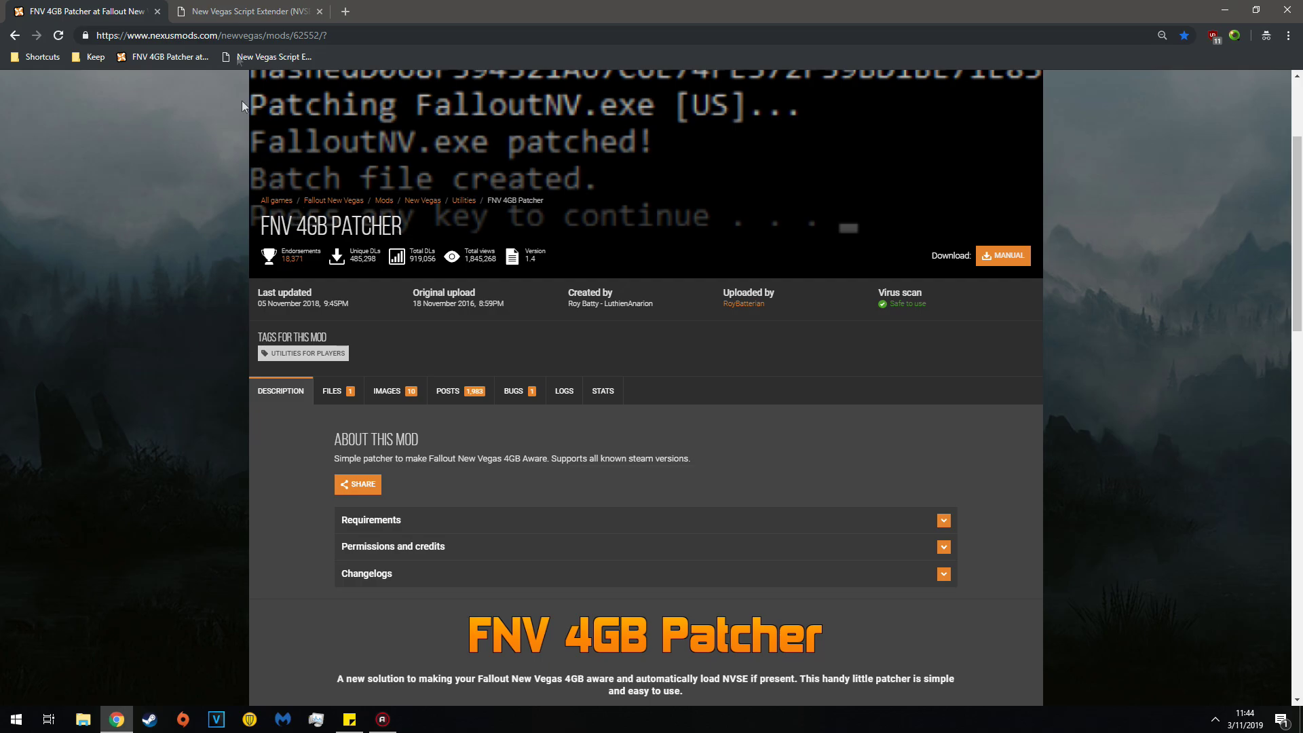
Step: Browse from the NVSE page back to the FNV 4GB Patcher's downloadable files list
{"action": "left_click", "coordinate": [244, 12]}
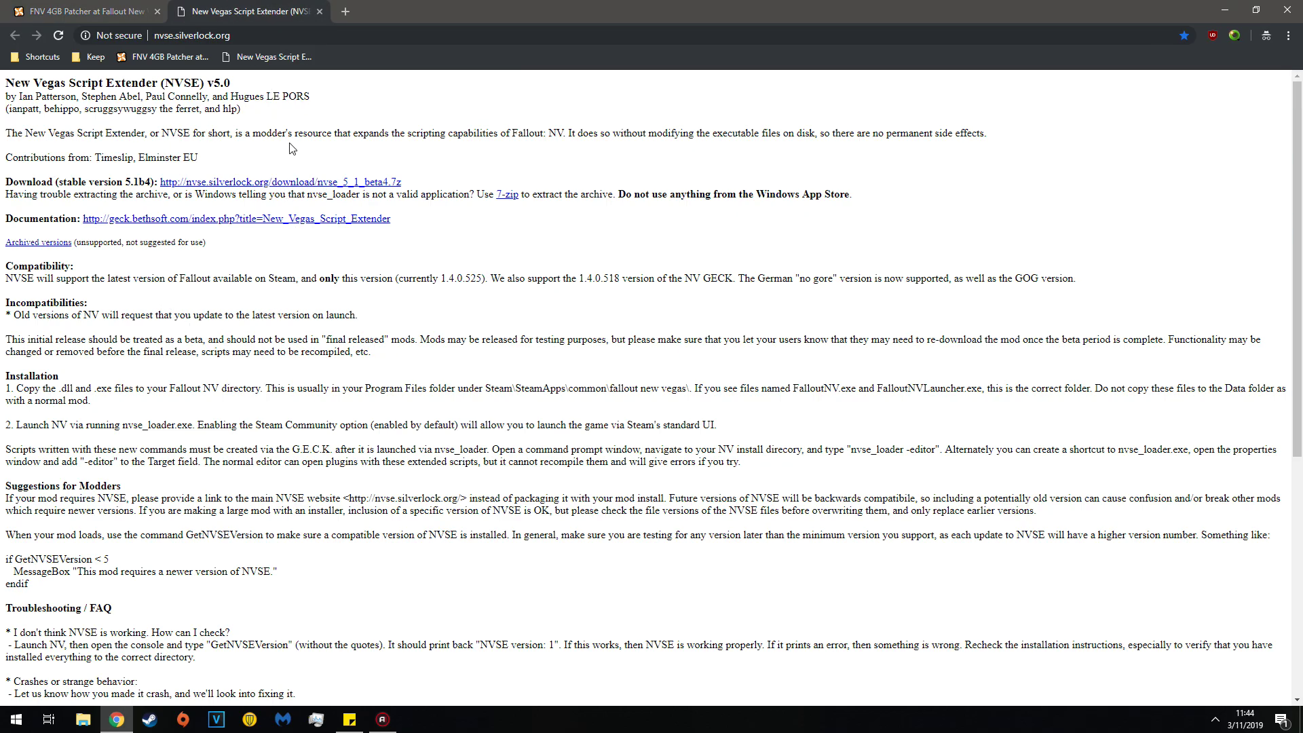
{"action": "left_click", "coordinate": [108, 14]}
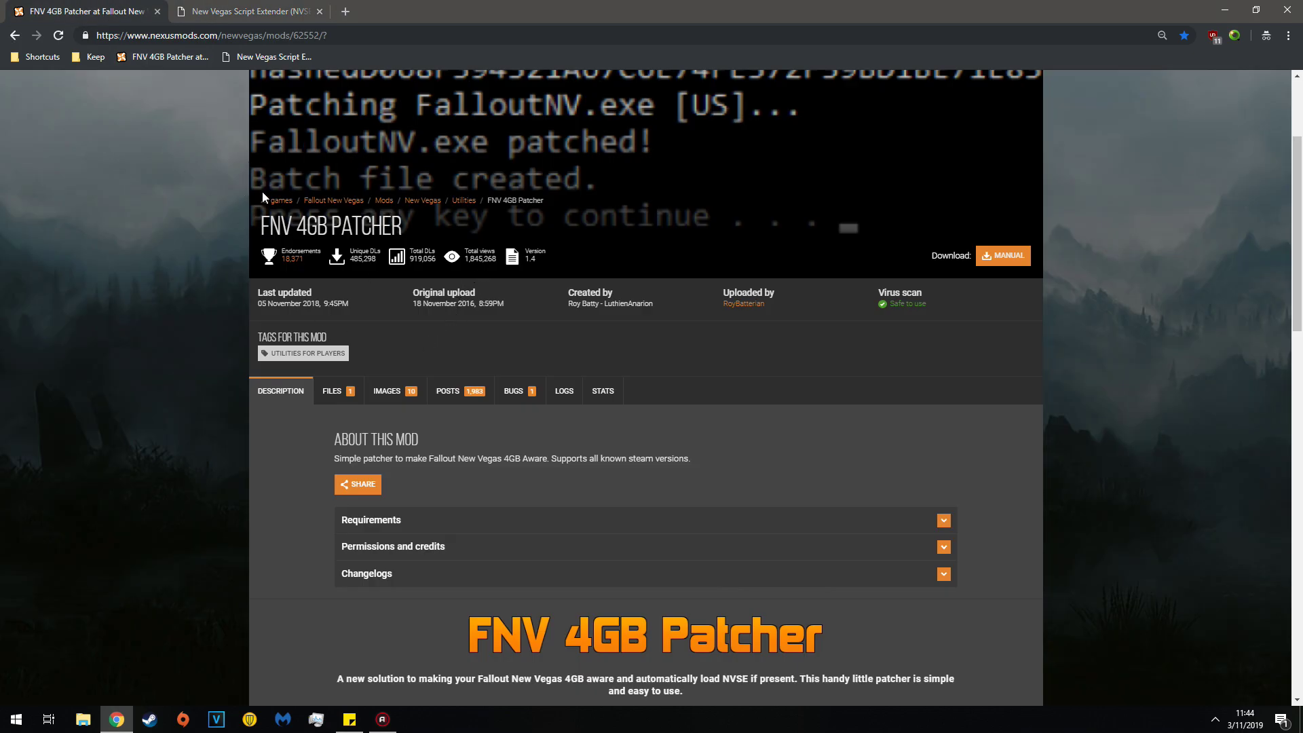
{"action": "left_click", "coordinate": [338, 391]}
{"action": "scroll", "coordinate": [224, 339], "scroll_direction": "down", "scroll_amount": 3}
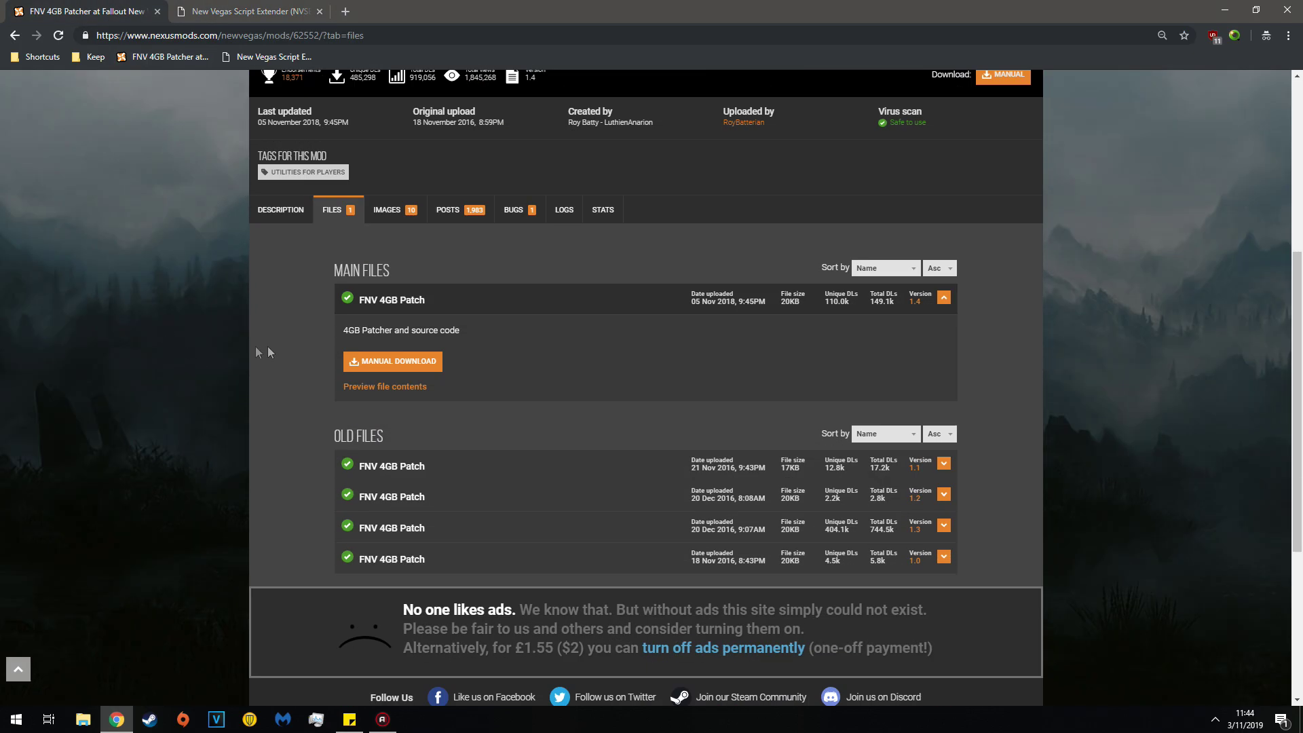
Step: Try the FNV 4GB Patch download (login required), then download the NVSE 5.1 beta4 archive
{"action": "left_click", "coordinate": [361, 367]}
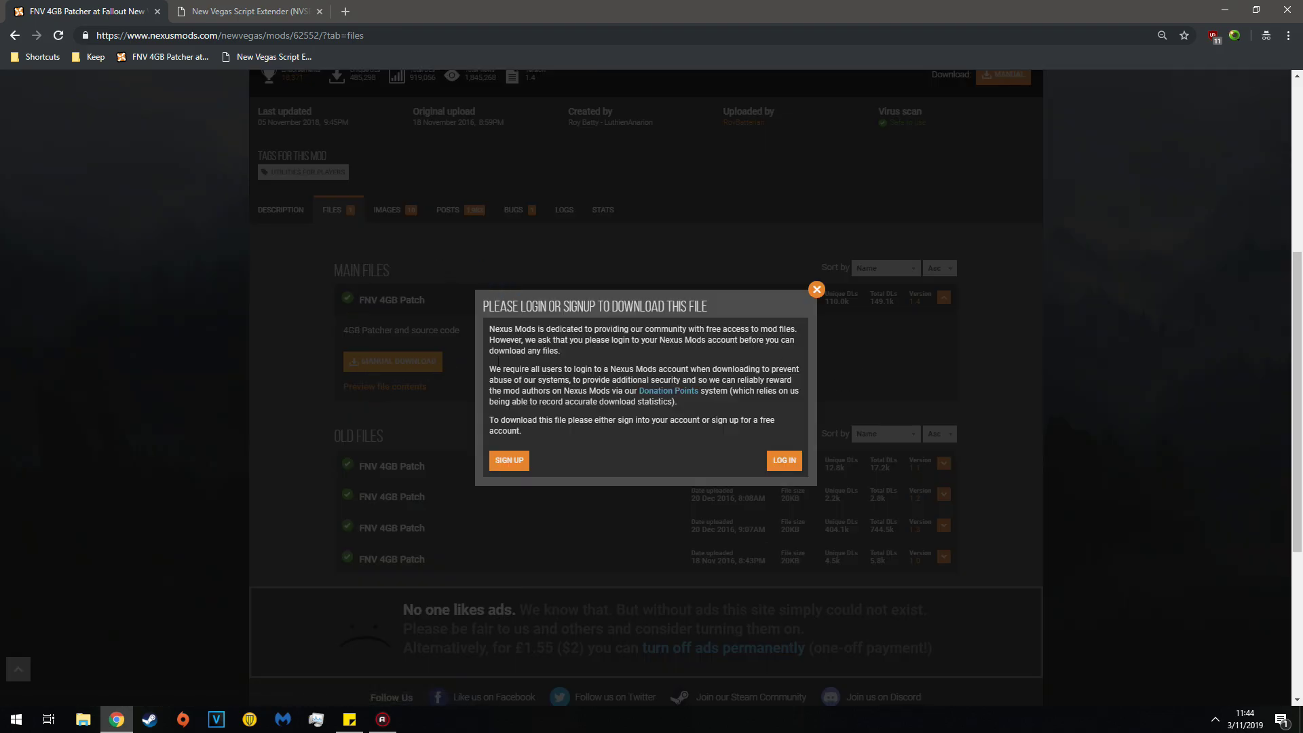
{"action": "left_click", "coordinate": [270, 312]}
{"action": "left_click", "coordinate": [212, 7]}
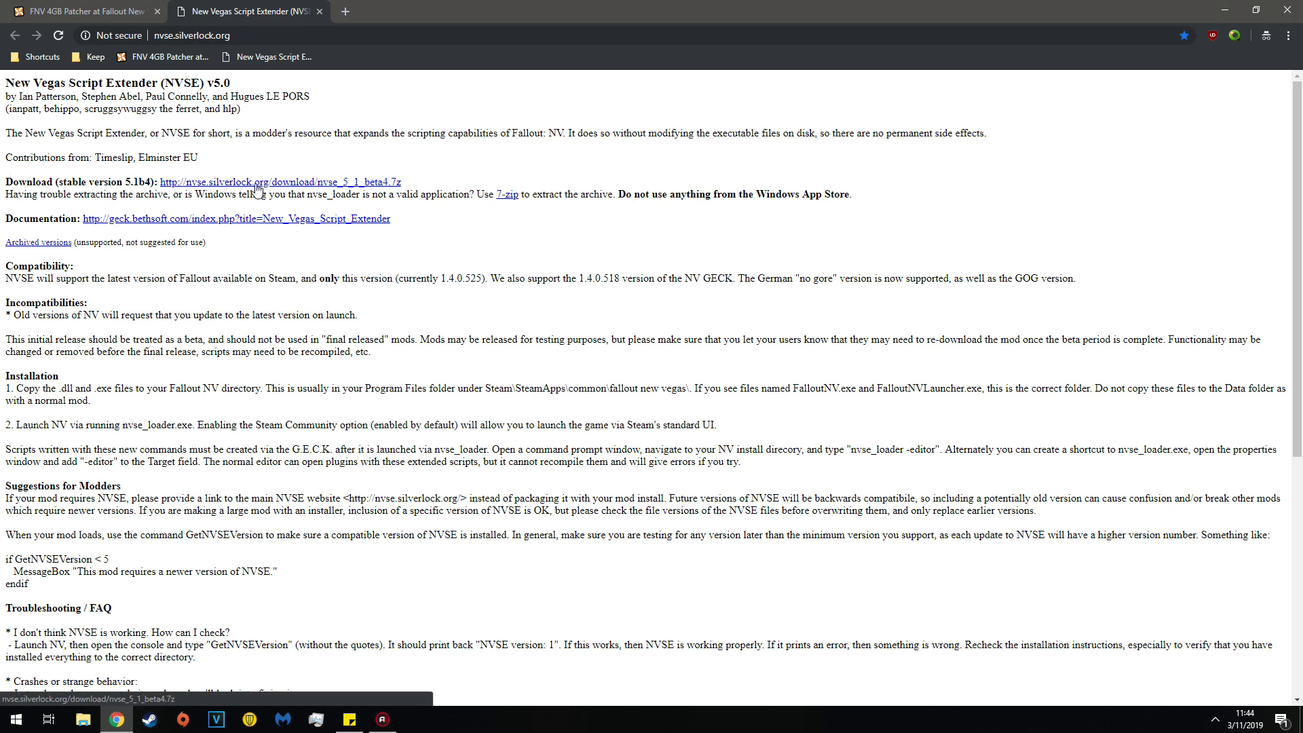
{"action": "left_click", "coordinate": [301, 182]}
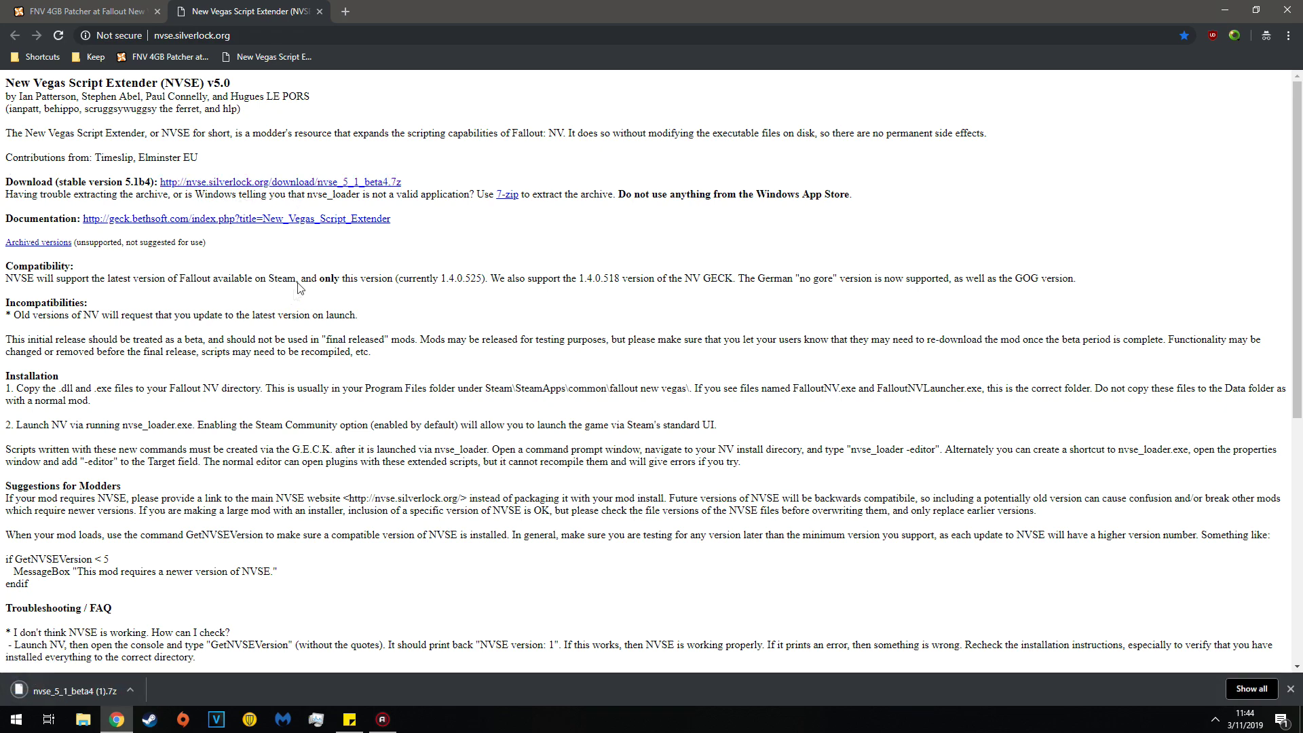
Step: In Downloads, delete nvse_5_1_beta4 (1).7z and select the two remaining archives
{"action": "key", "text": "super+d"}
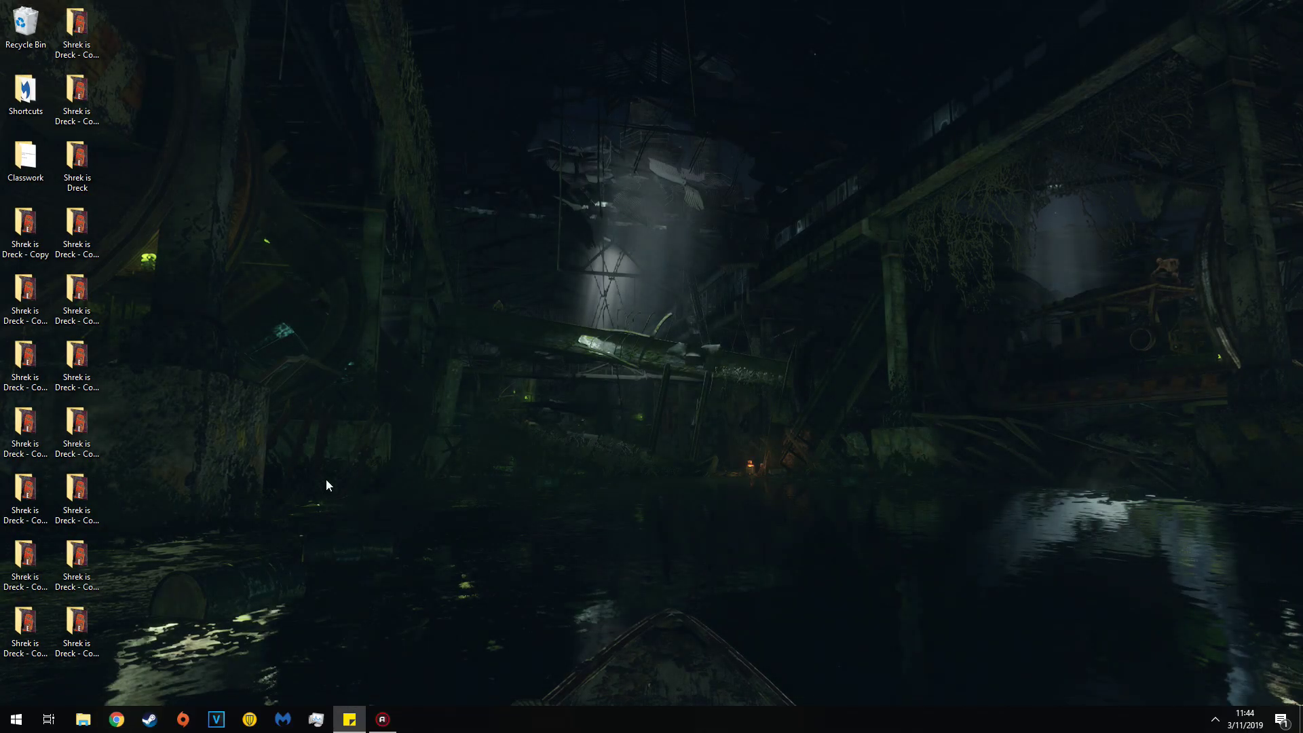
{"action": "key", "text": "super+e"}
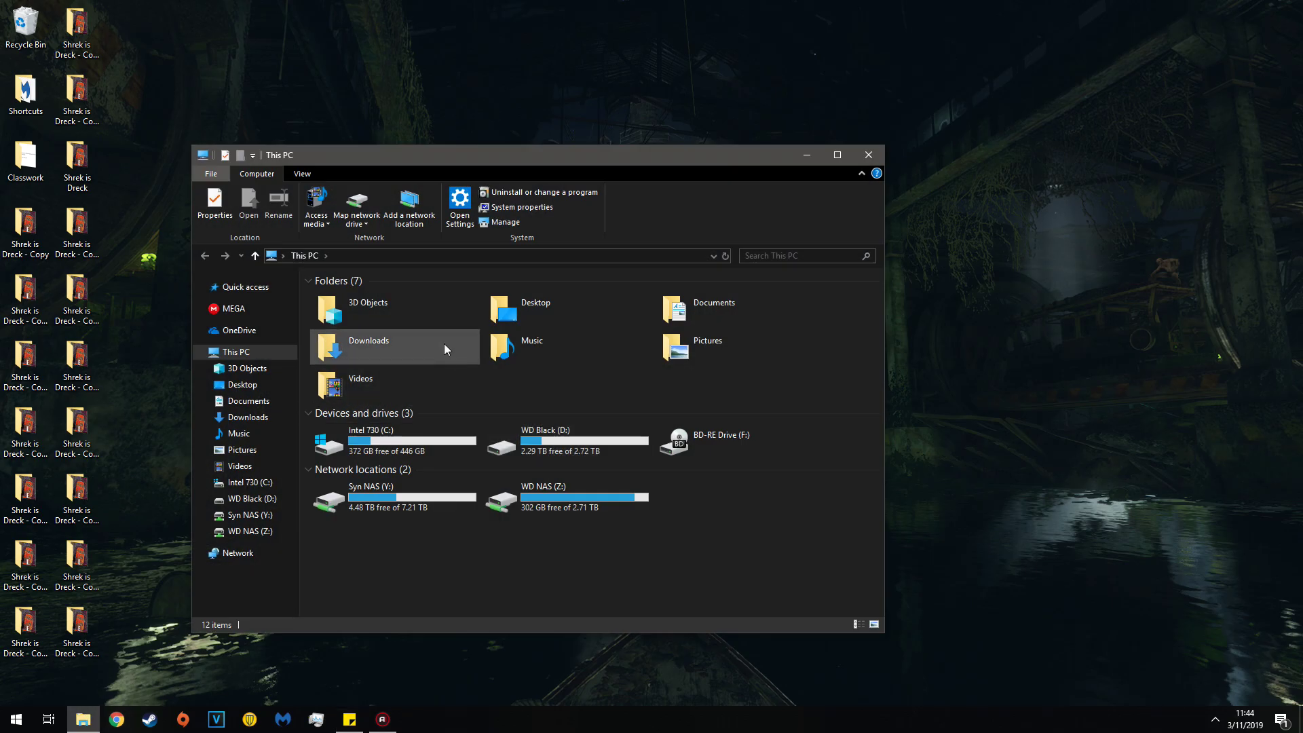
{"action": "double_click", "coordinate": [434, 339]}
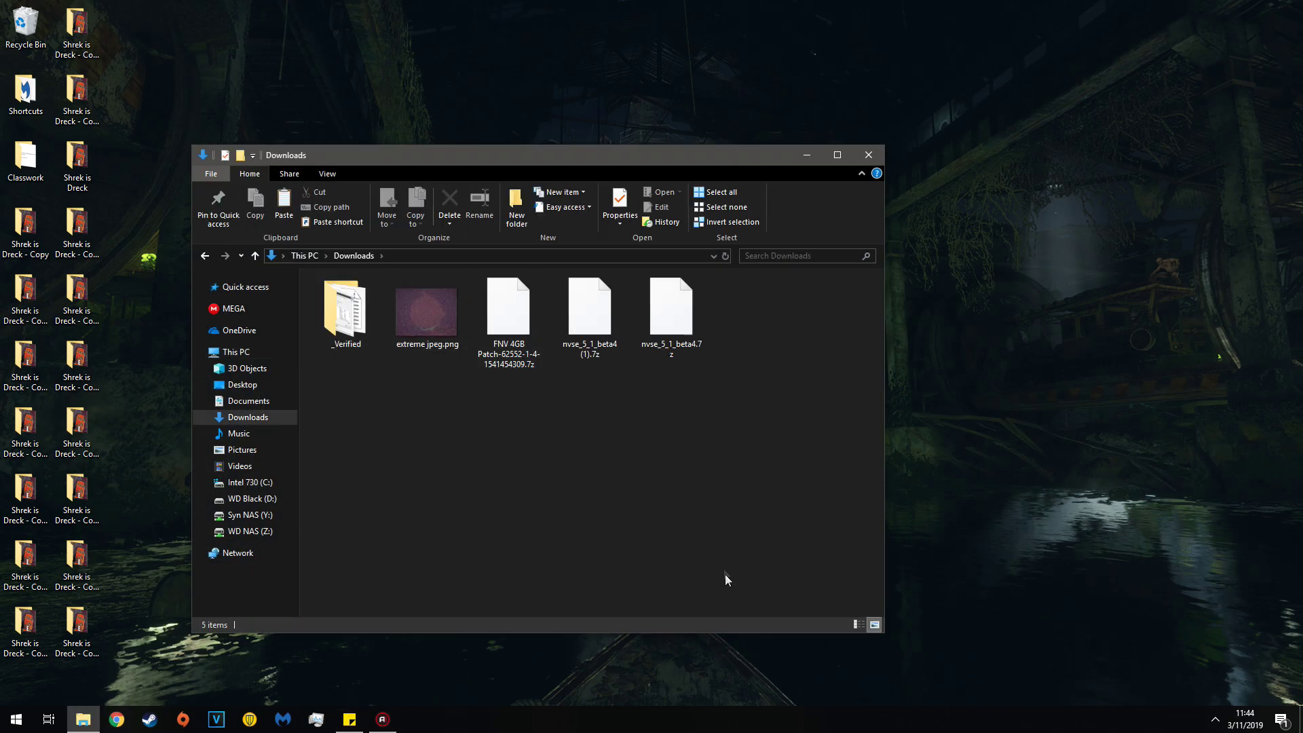
{"action": "left_click", "coordinate": [580, 297]}
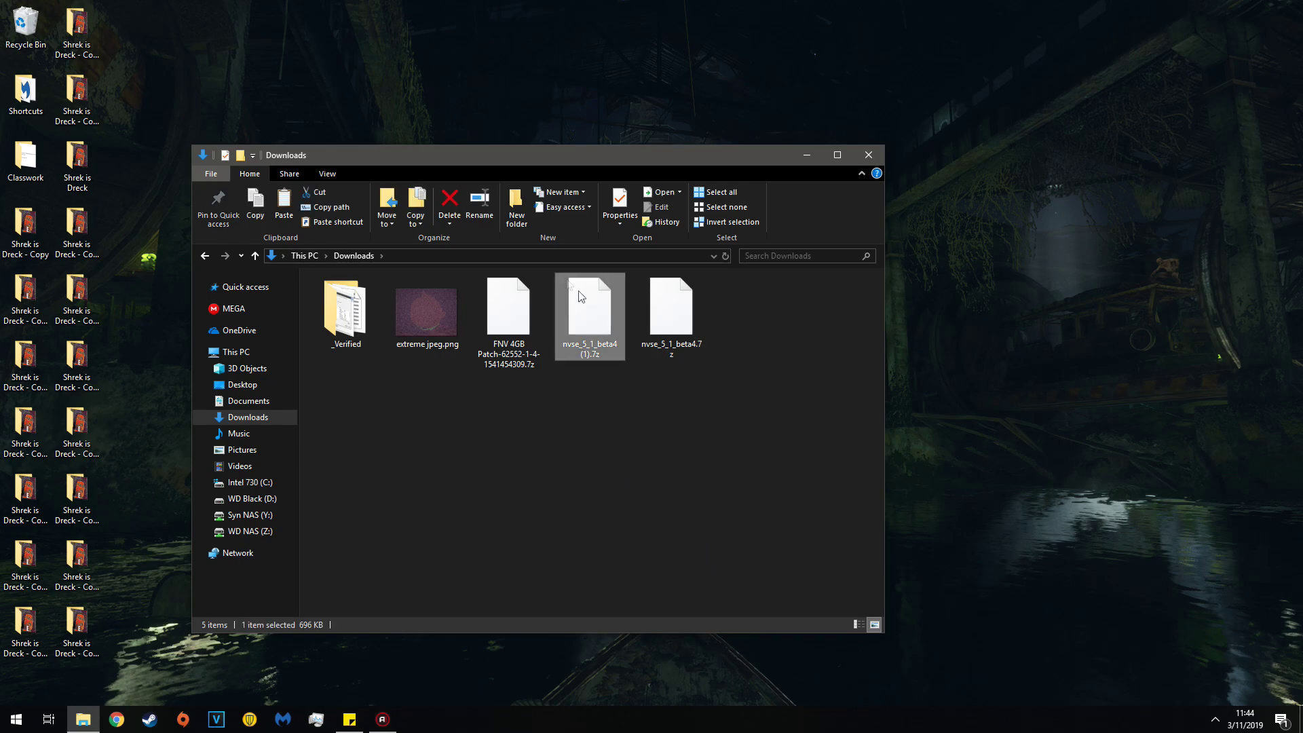
{"action": "left_click", "coordinate": [449, 203]}
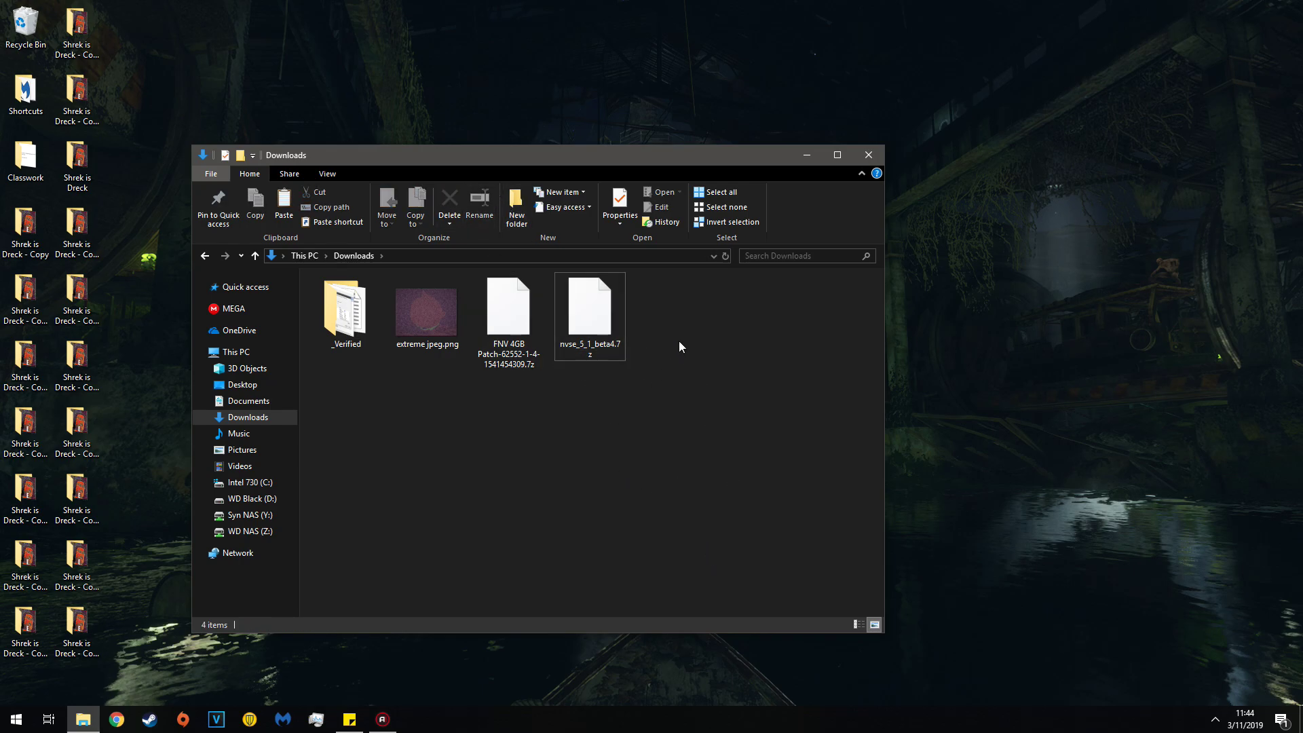
{"action": "left_click_drag", "start_coordinate": [678, 343], "coordinate": [489, 315]}
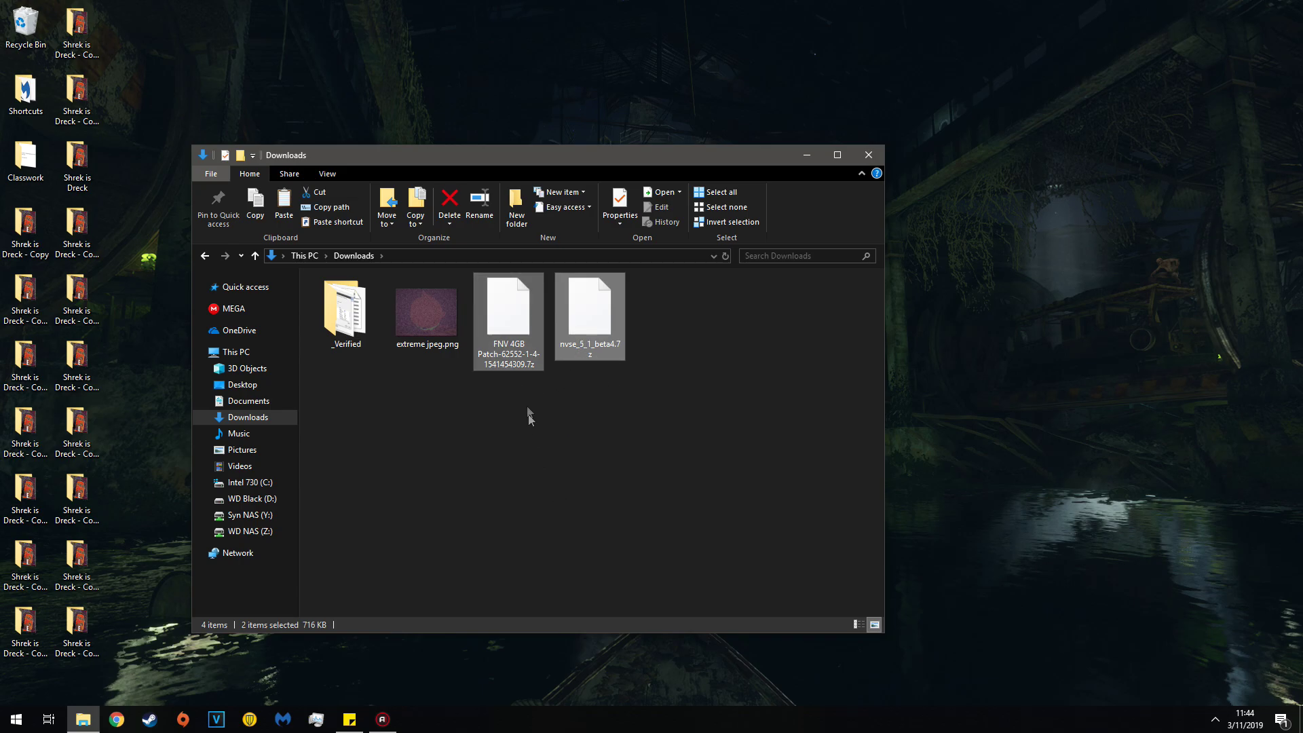
Step: Extract both archives into their own folders with 7-Zip's Extract files
{"action": "right_click", "coordinate": [515, 303]}
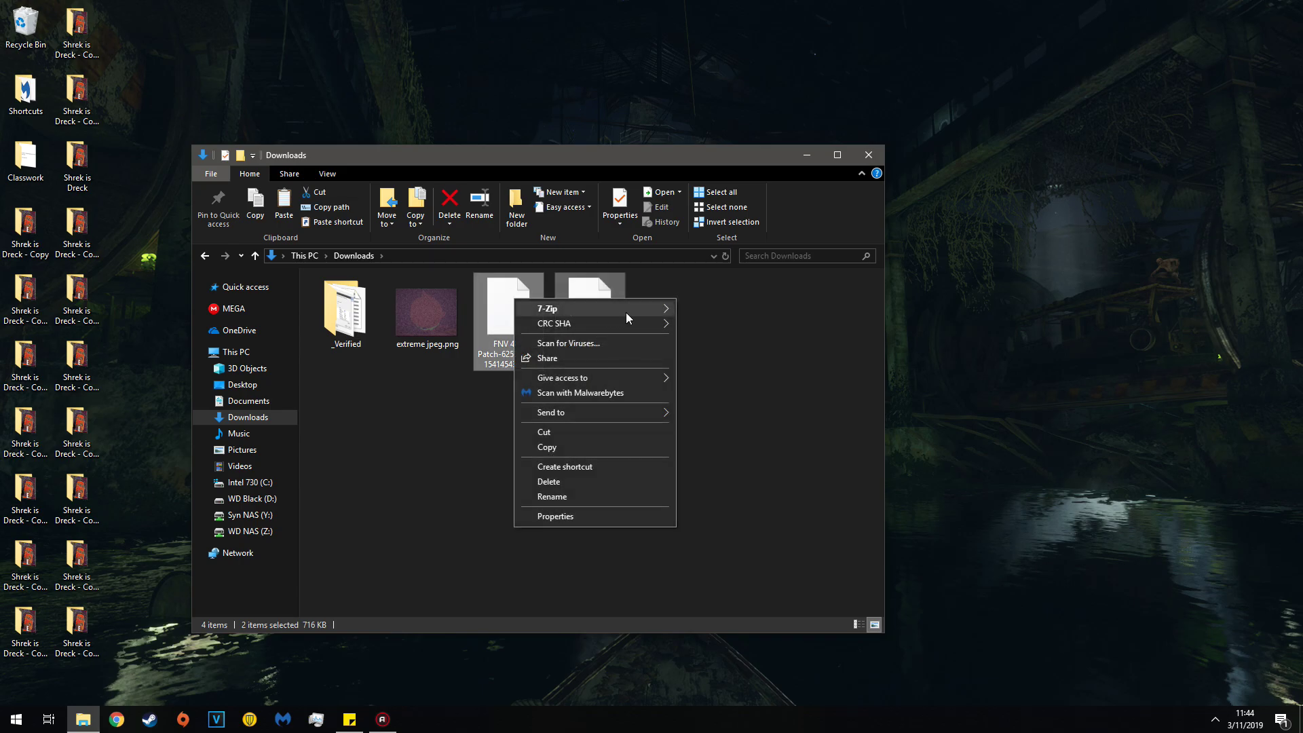
{"action": "mouse_move", "coordinate": [626, 312]}
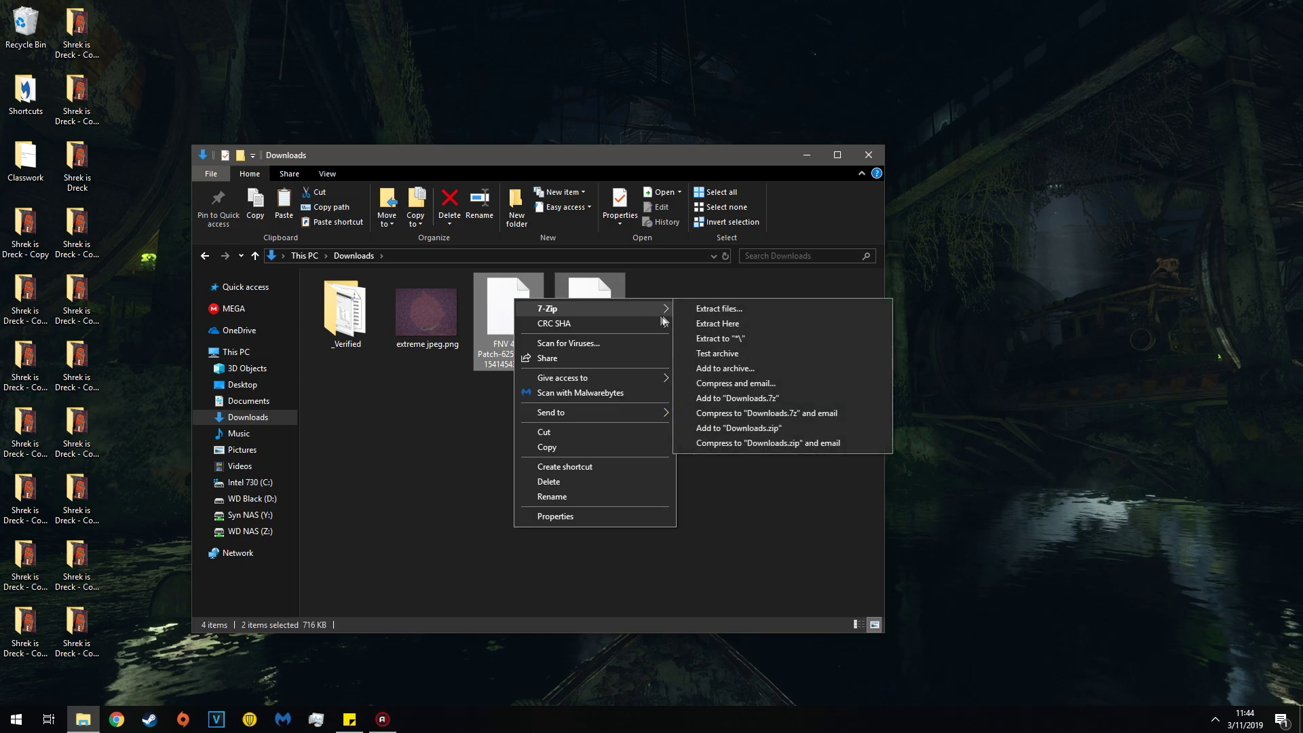
{"action": "left_click", "coordinate": [723, 308]}
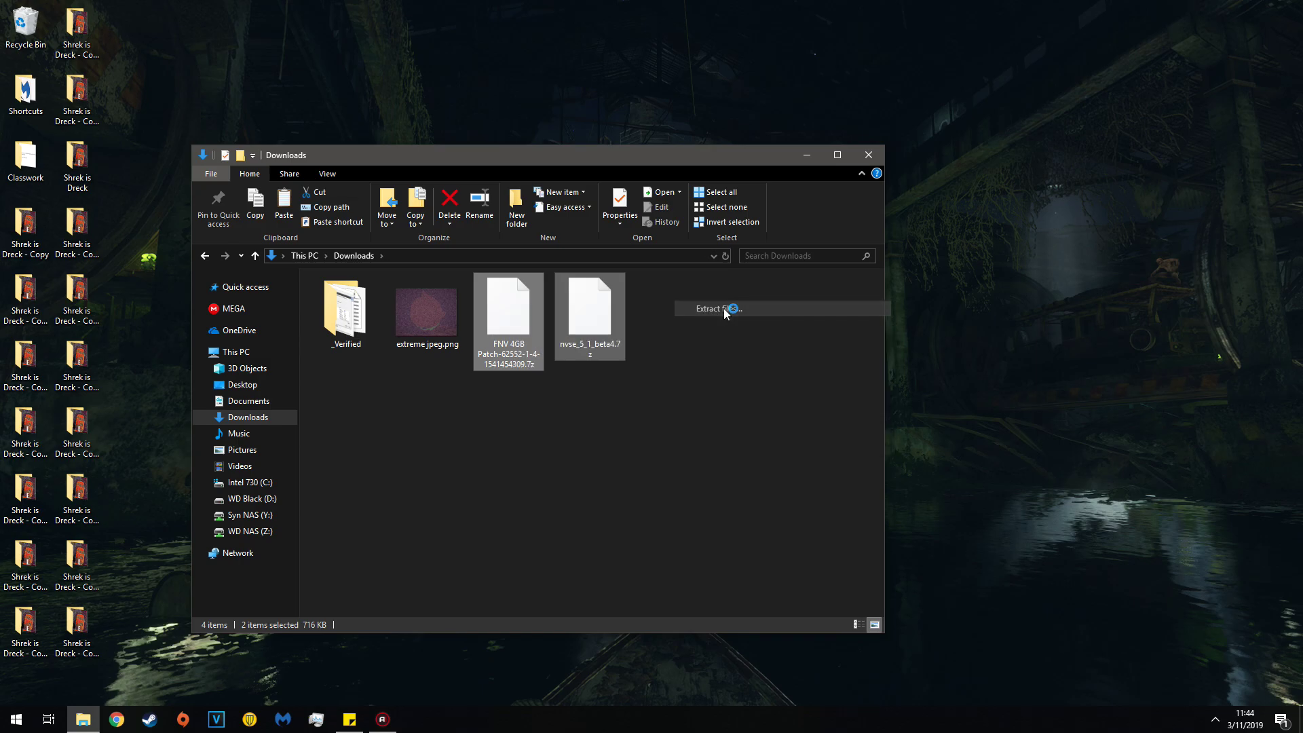
{"action": "left_click", "coordinate": [643, 441]}
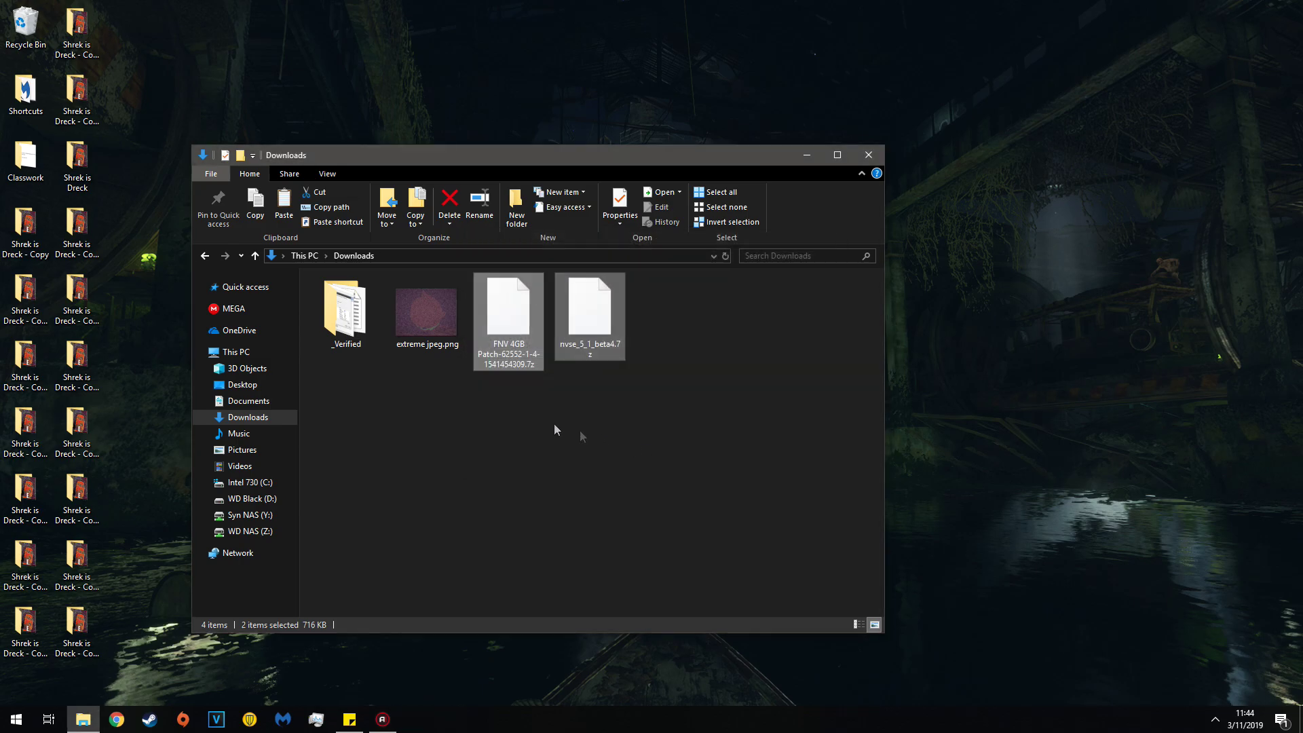
Step: Delete the two leftover .7z archive files
{"action": "left_click", "coordinate": [739, 420]}
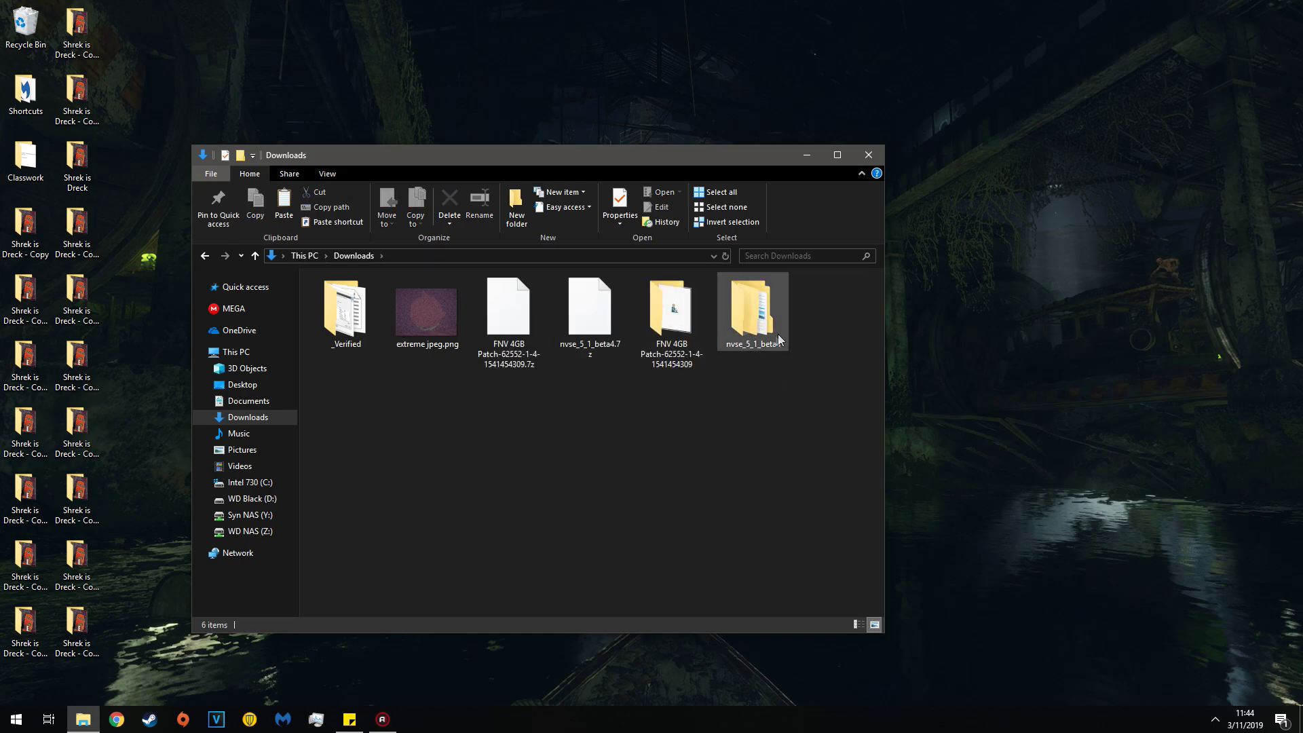
{"action": "left_click_drag", "start_coordinate": [509, 434], "coordinate": [597, 342]}
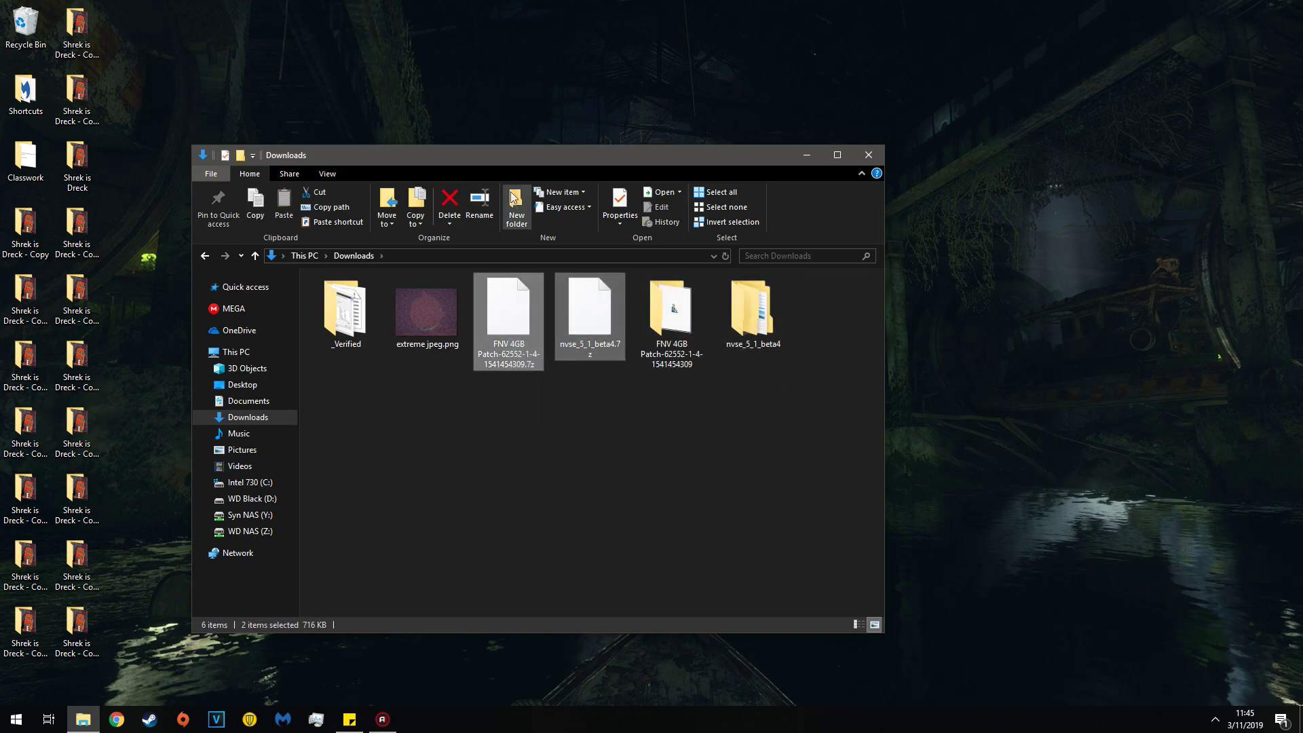
{"action": "left_click", "coordinate": [449, 203]}
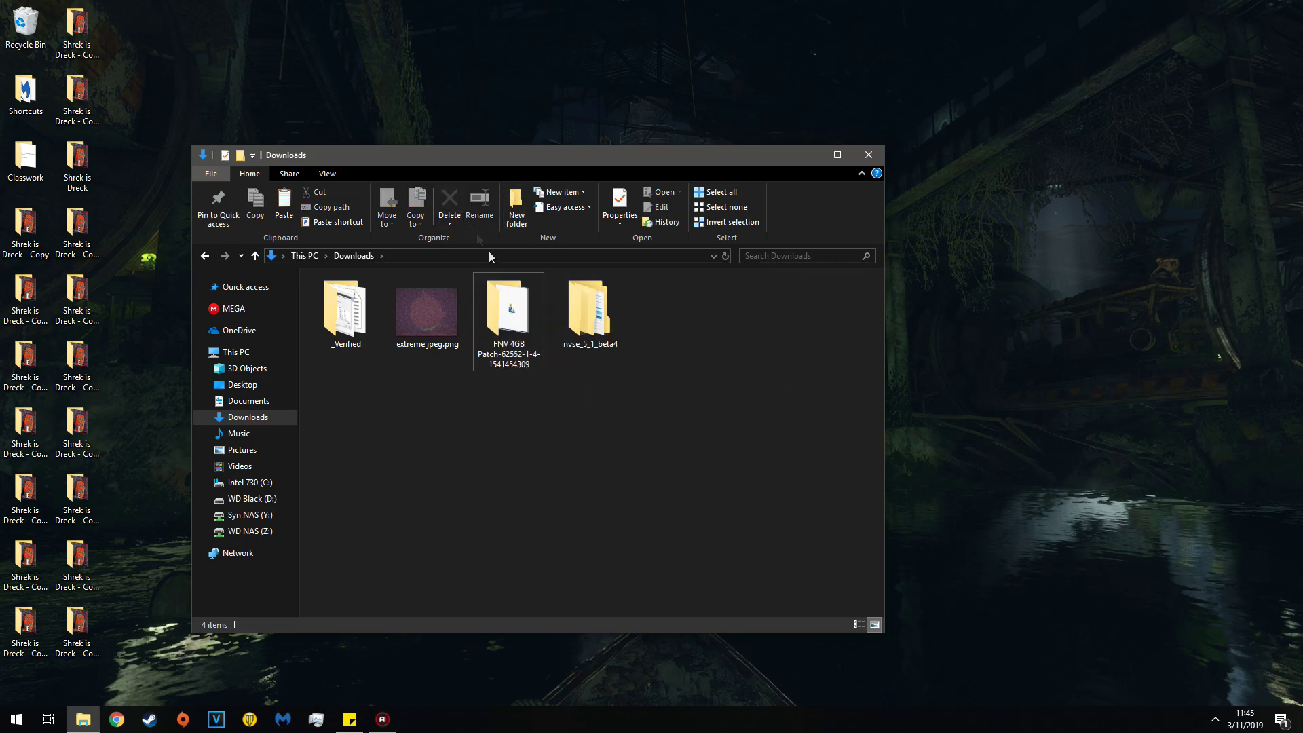
Step: Copy the NVSE files from the inner nvse_5_1_beta4 folder, excluding nvse_whatsnew.txt and nvse_readme.txt
{"action": "double_click", "coordinate": [597, 331]}
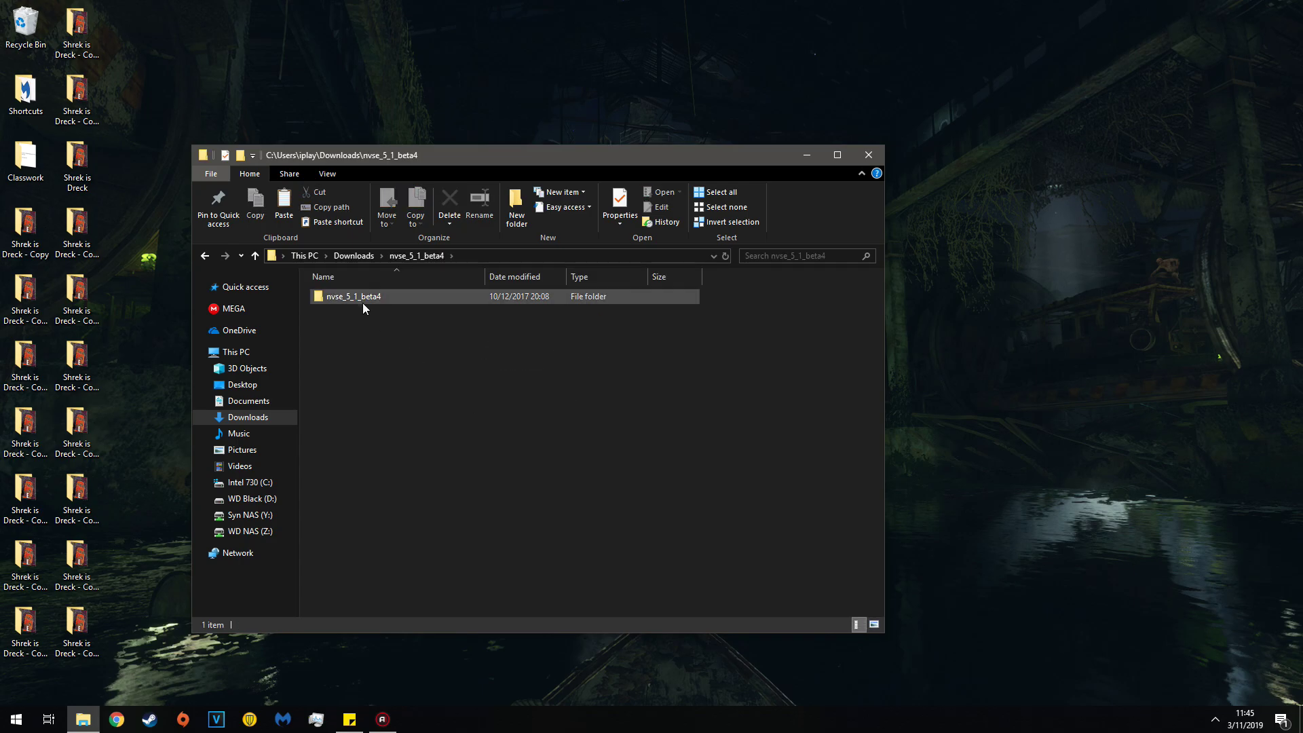
{"action": "double_click", "coordinate": [341, 296]}
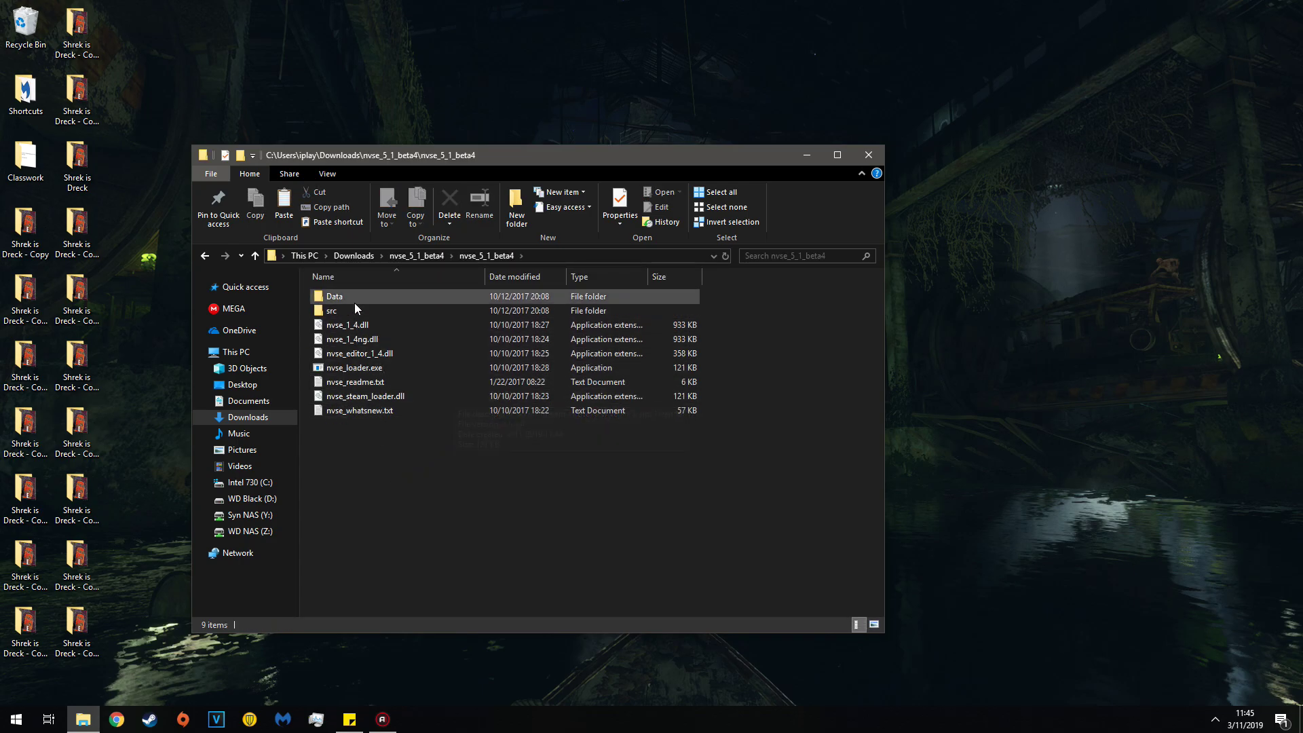
{"action": "left_click", "coordinate": [386, 297]}
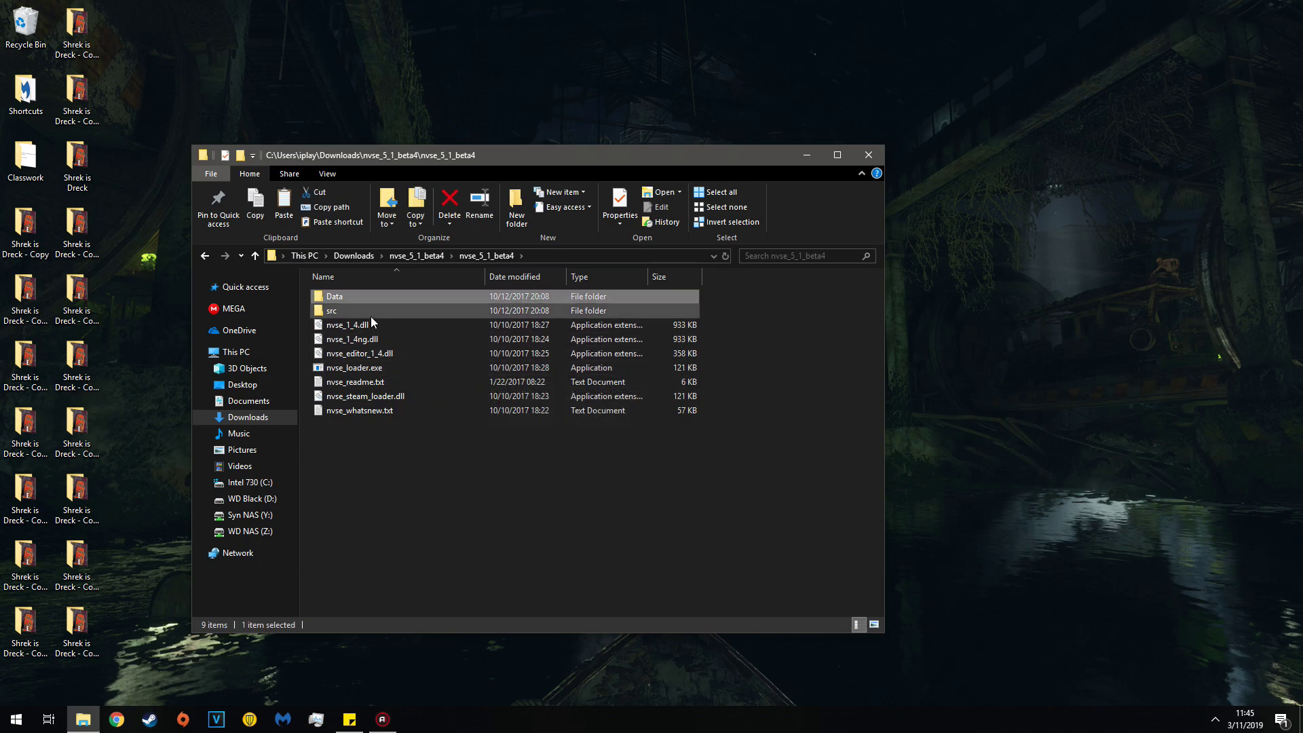
{"action": "left_click", "coordinate": [370, 314]}
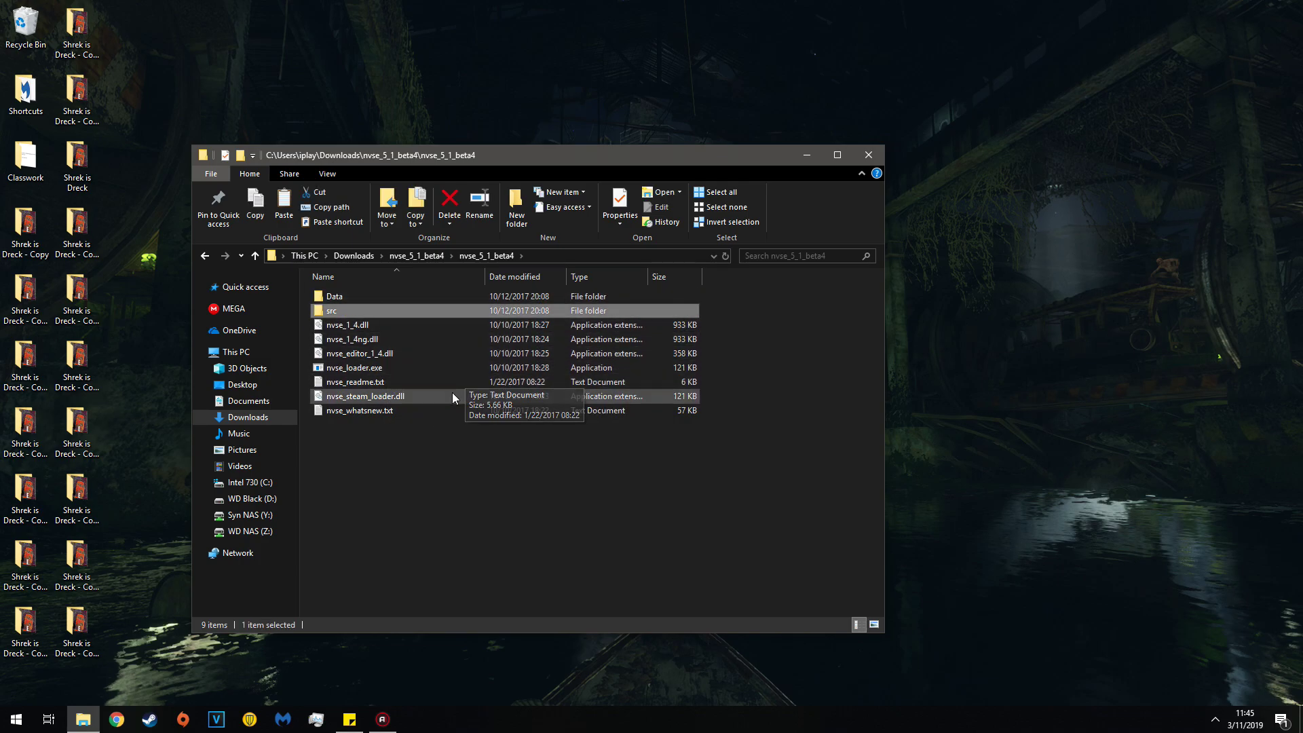
{"action": "left_click_drag", "start_coordinate": [375, 482], "coordinate": [366, 299]}
{"action": "left_click", "coordinate": [361, 412], "text": "ctrl"}
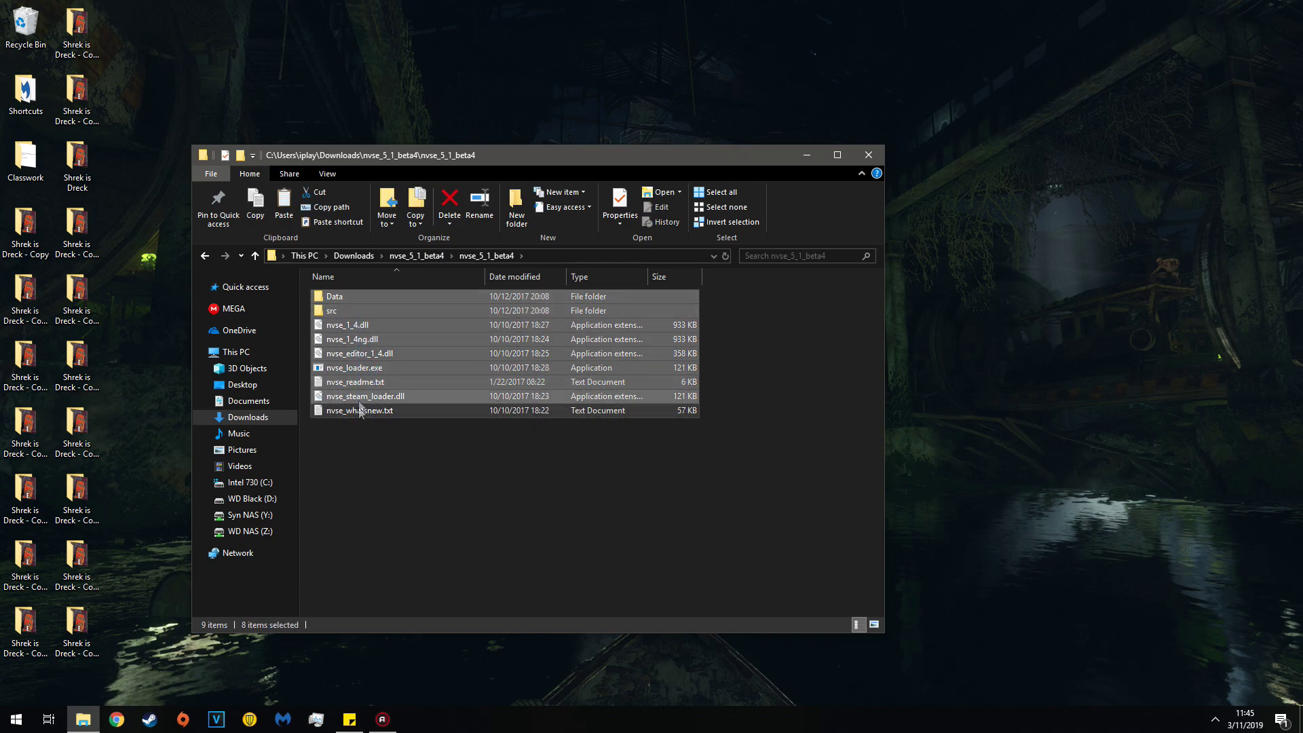
{"action": "left_click", "coordinate": [354, 381], "text": "ctrl"}
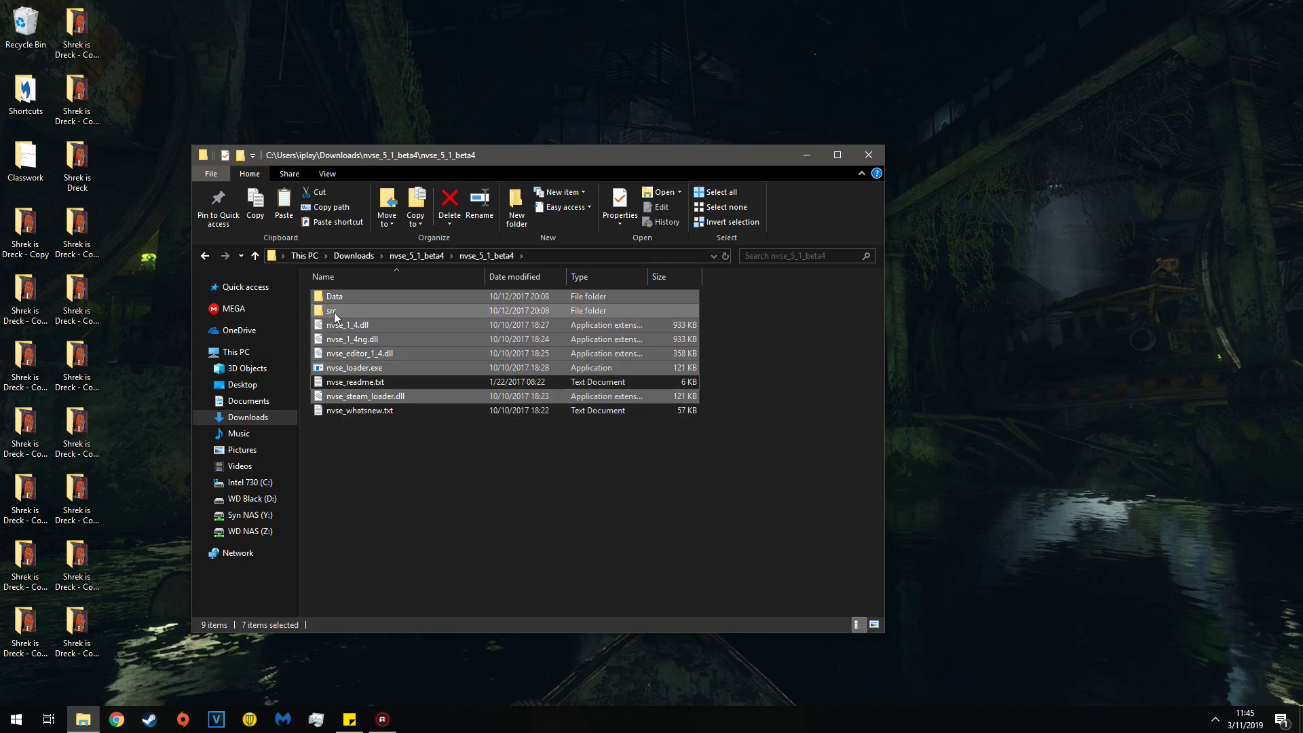
{"action": "right_click", "coordinate": [411, 336]}
{"action": "left_click", "coordinate": [461, 487]}
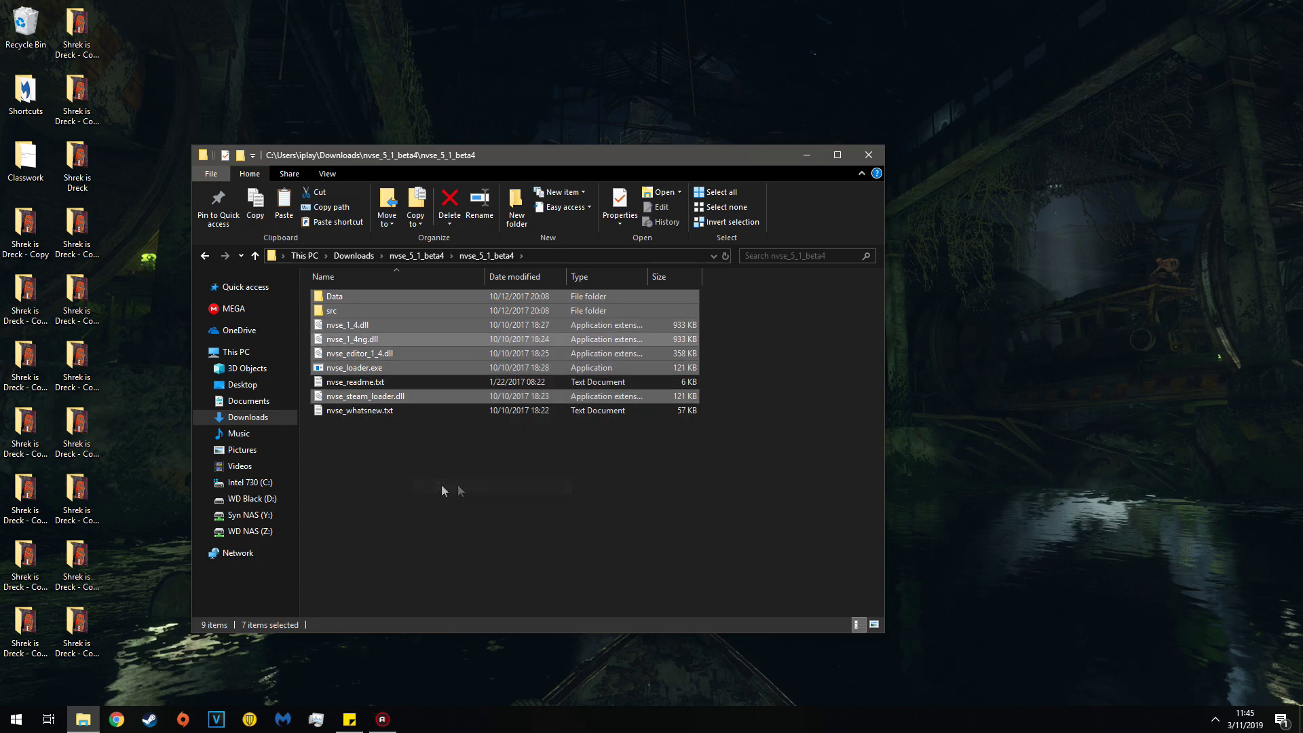
Step: Browse to D:\Program Files (x86)\Steam\steamapps\common\Fallout New Vegas
{"action": "left_click", "coordinate": [248, 497]}
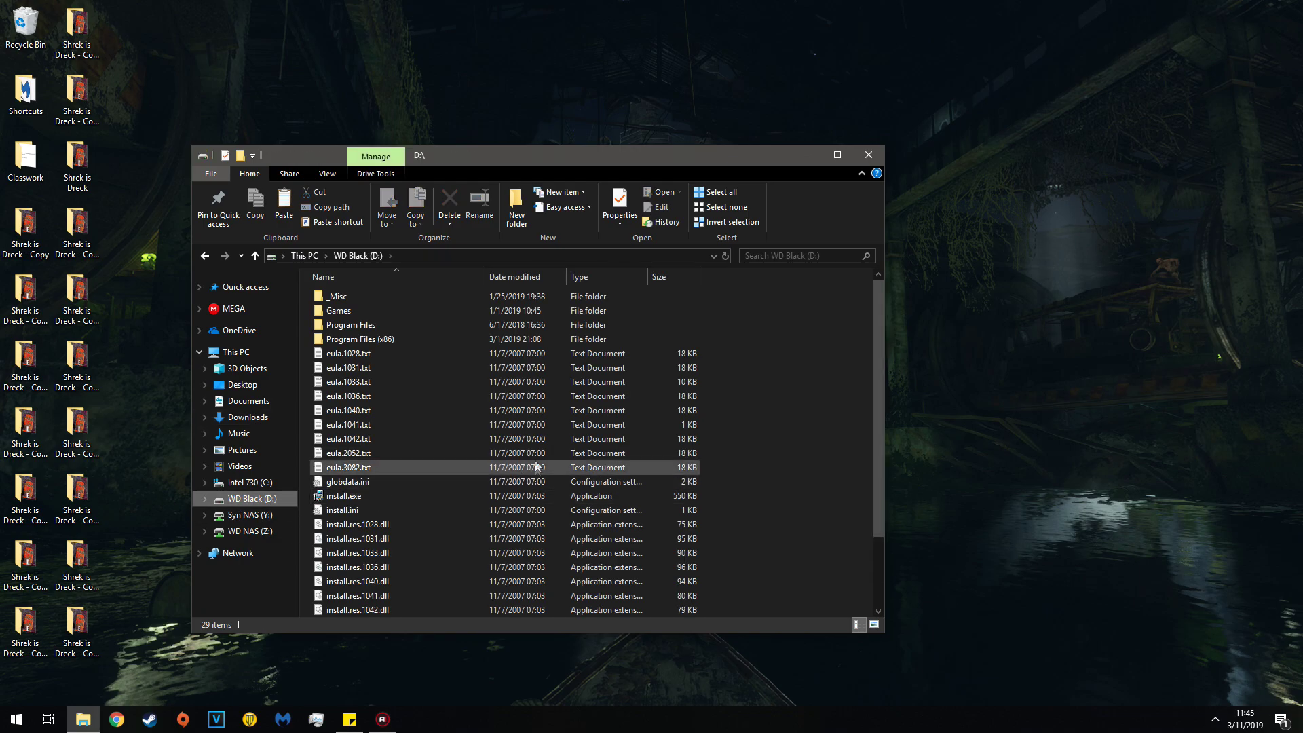
{"action": "double_click", "coordinate": [349, 340]}
{"action": "double_click", "coordinate": [345, 376]}
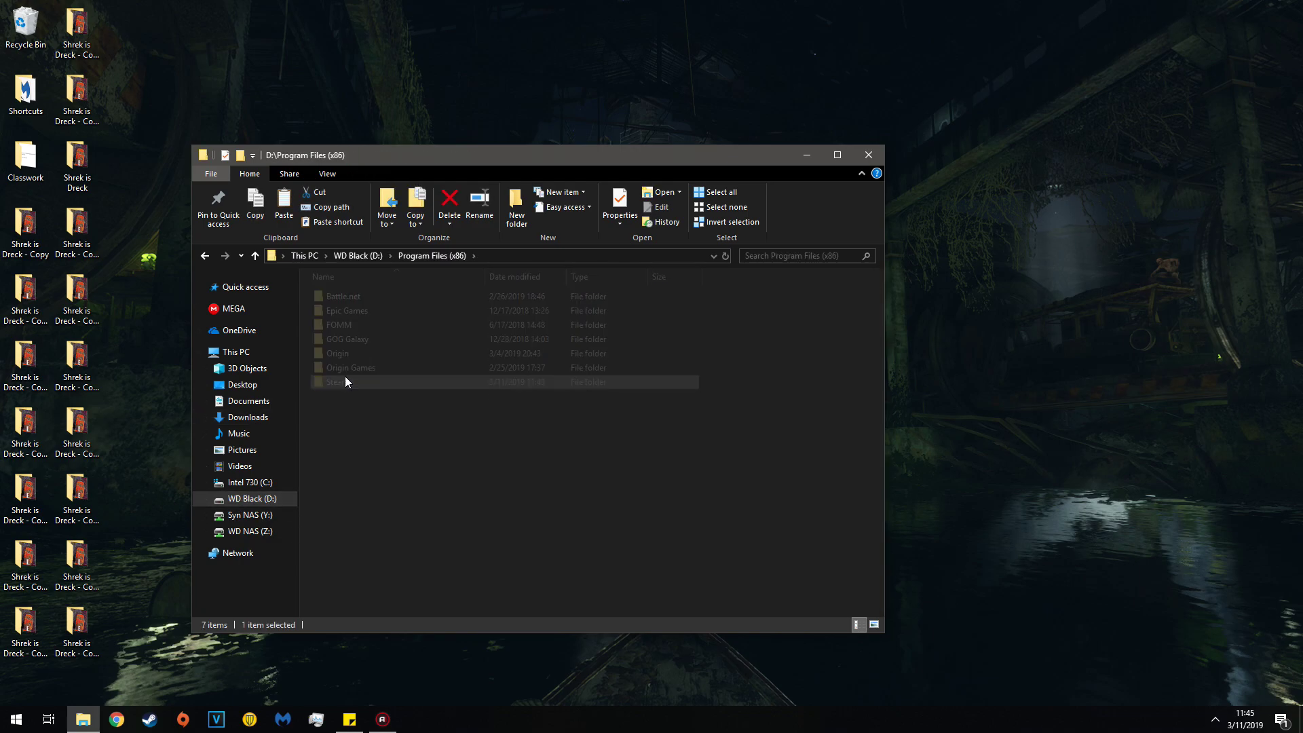
{"action": "scroll", "coordinate": [396, 440], "scroll_direction": "down", "scroll_amount": 2}
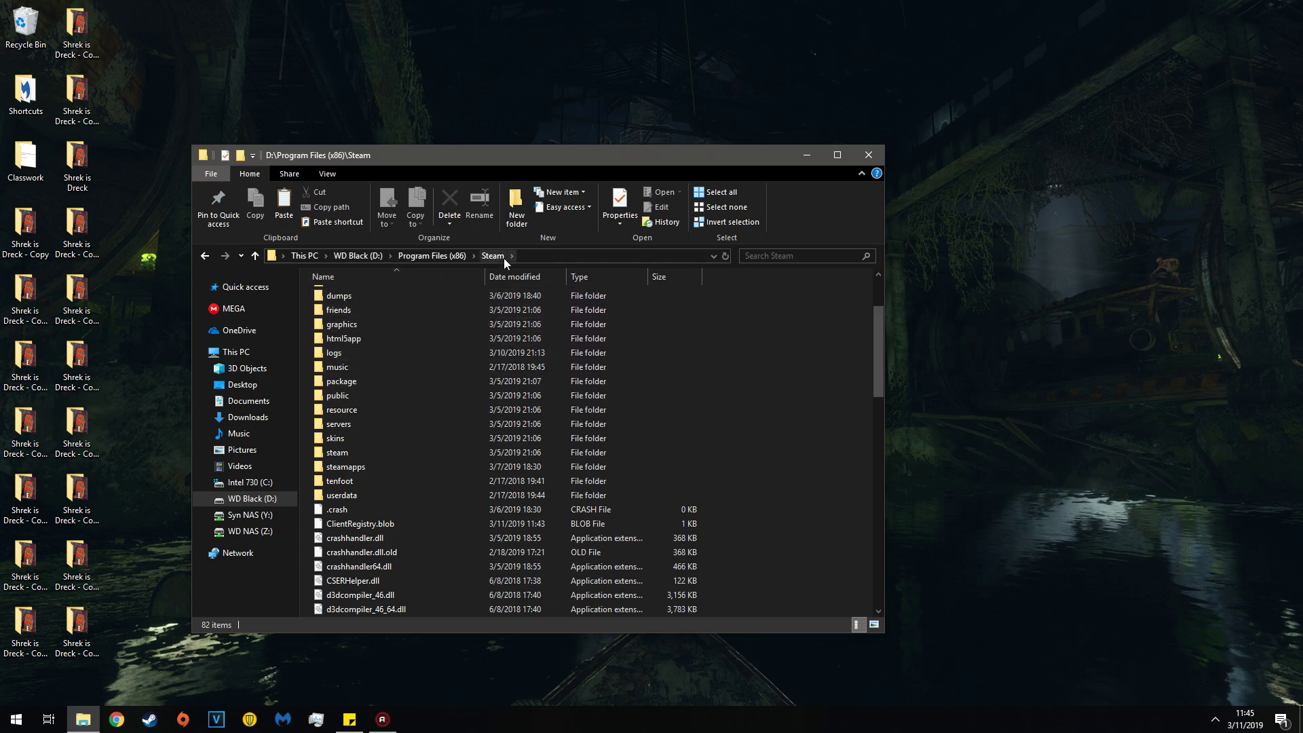
{"action": "double_click", "coordinate": [365, 463]}
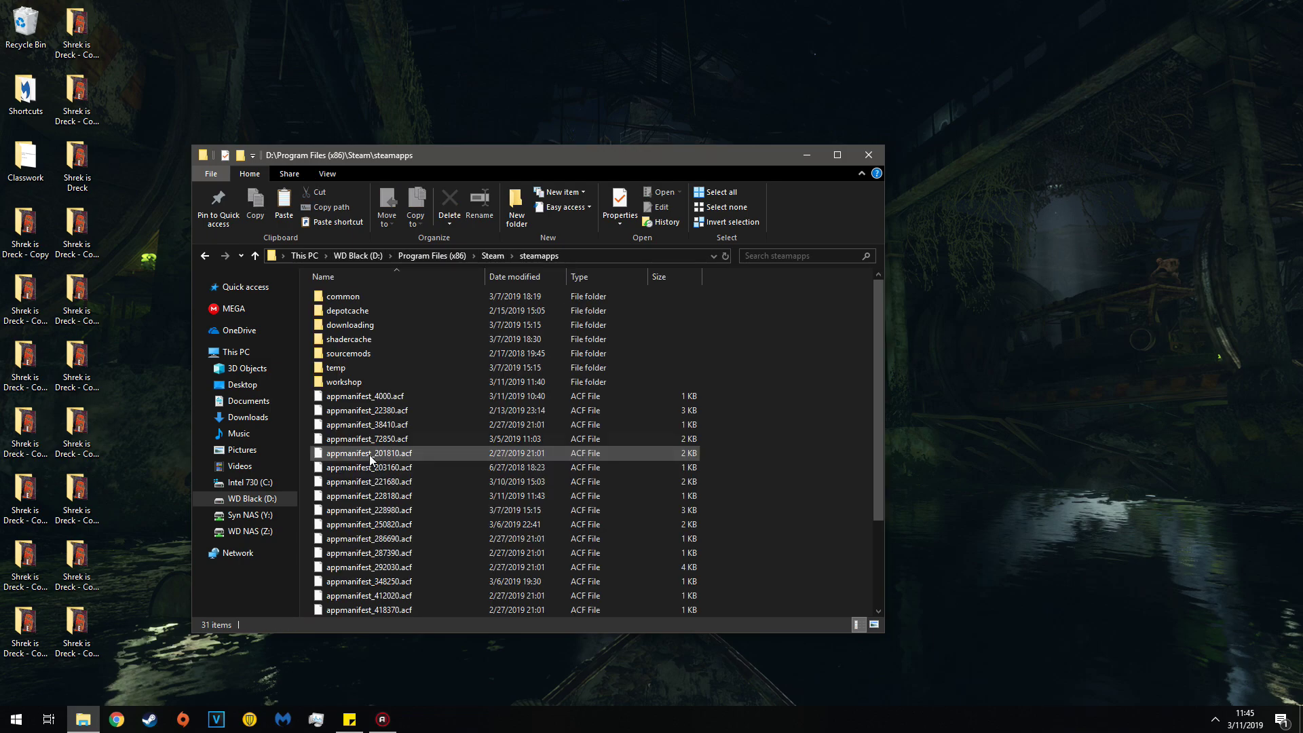
{"action": "double_click", "coordinate": [344, 298]}
{"action": "scroll", "coordinate": [427, 452], "scroll_direction": "down", "scroll_amount": 2}
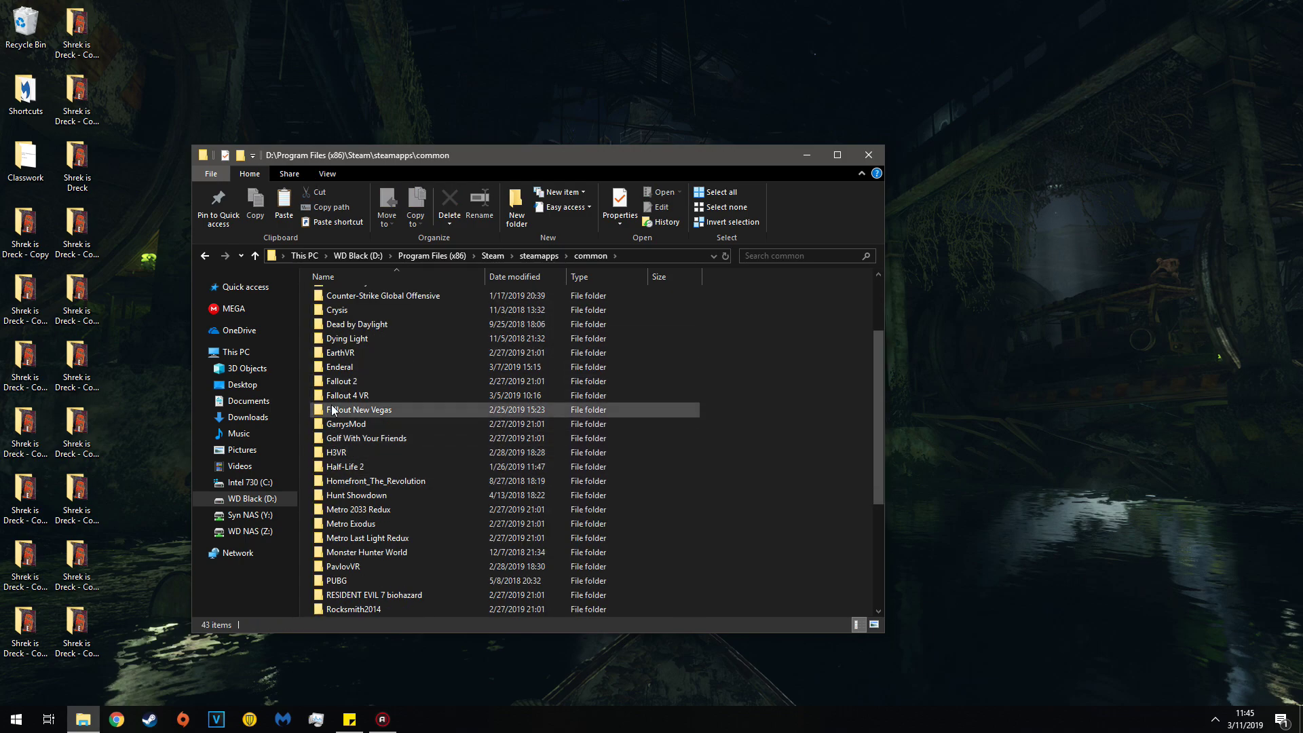
{"action": "double_click", "coordinate": [348, 407]}
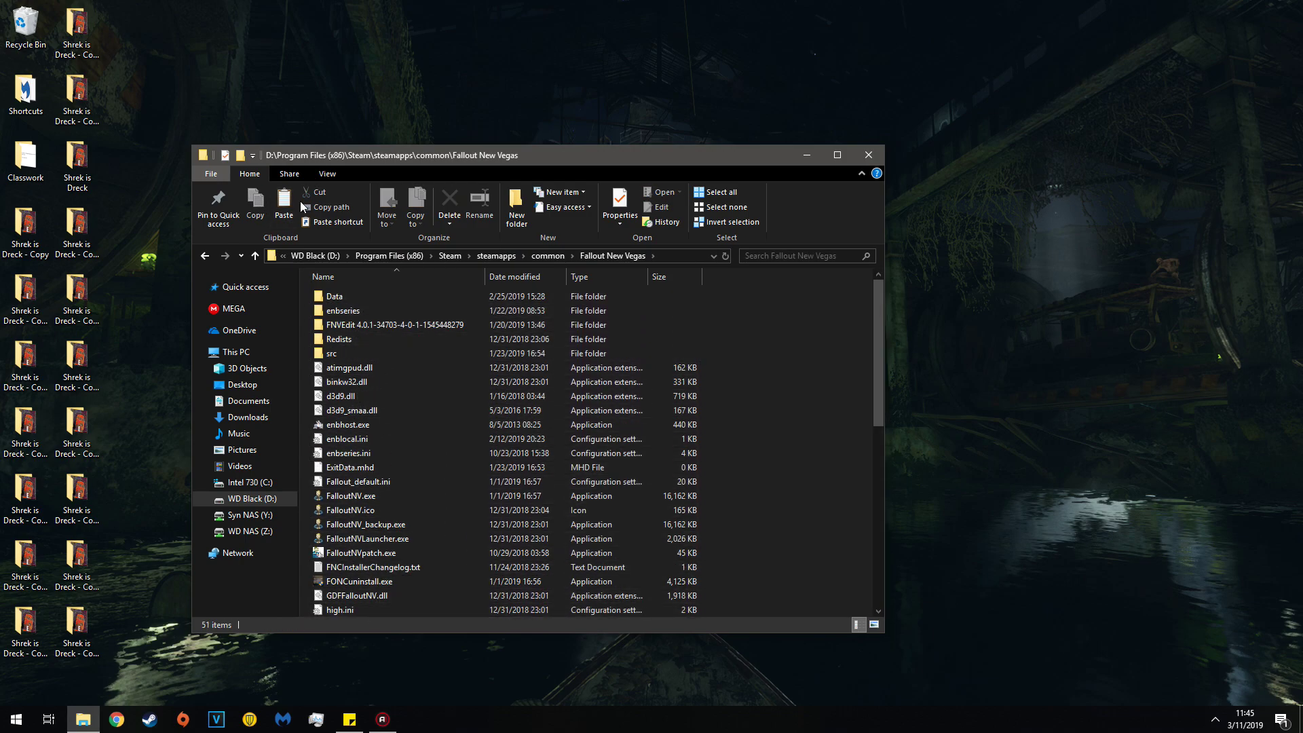
Step: Paste the NVSE files into Fallout New Vegas, replacing the same-named files
{"action": "left_click_drag", "start_coordinate": [300, 201], "coordinate": [376, 380]}
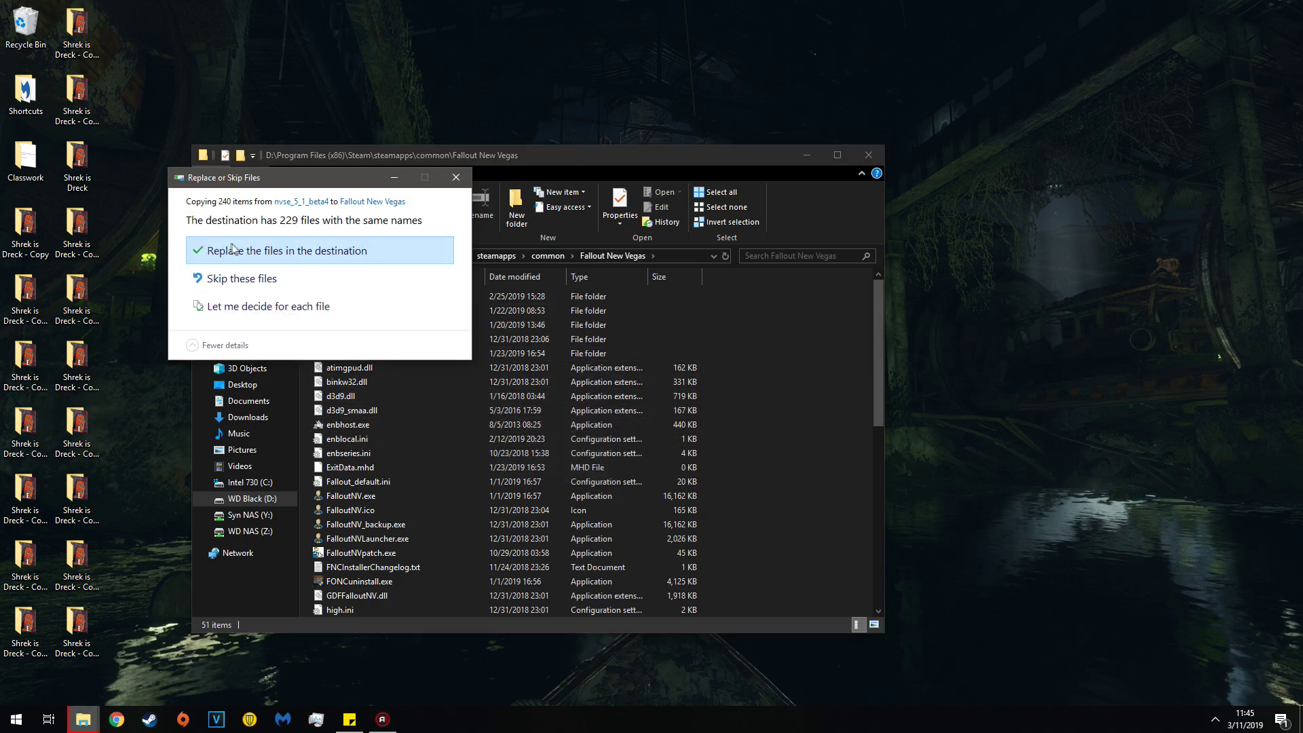
{"action": "left_click", "coordinate": [389, 252]}
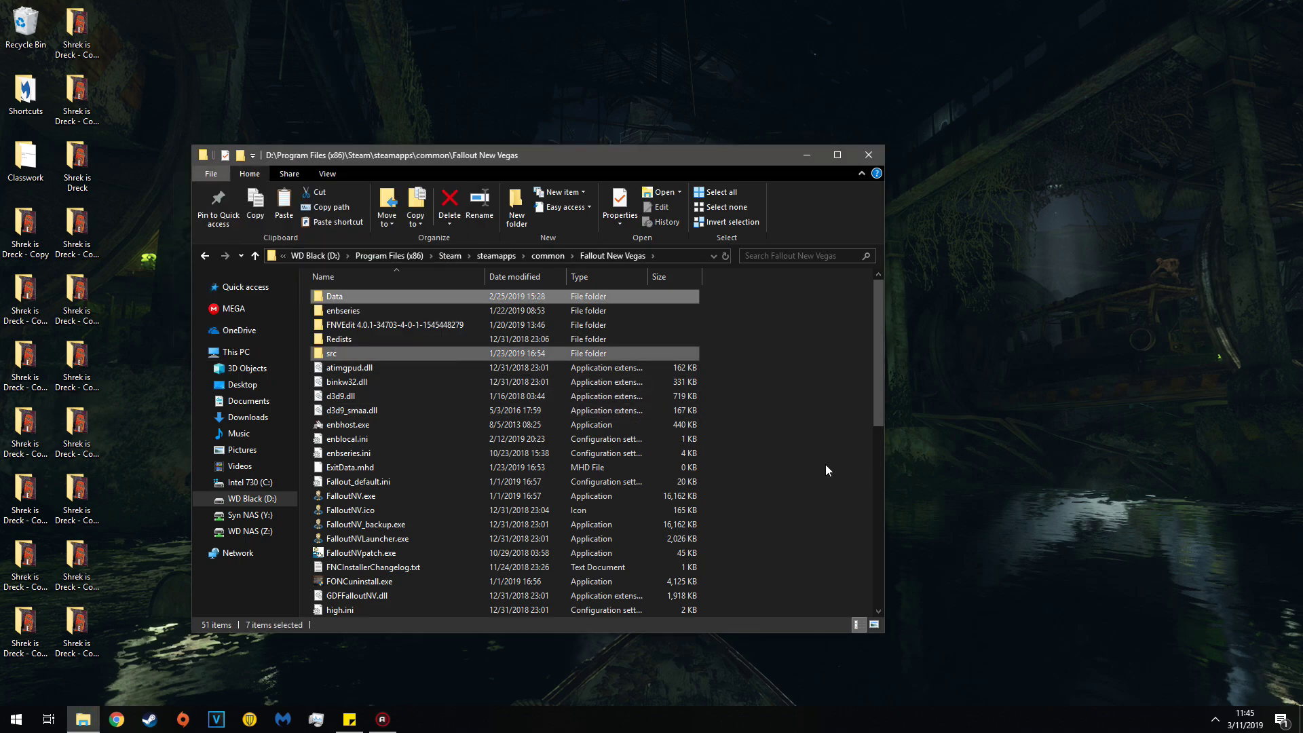
{"action": "left_click", "coordinate": [825, 464]}
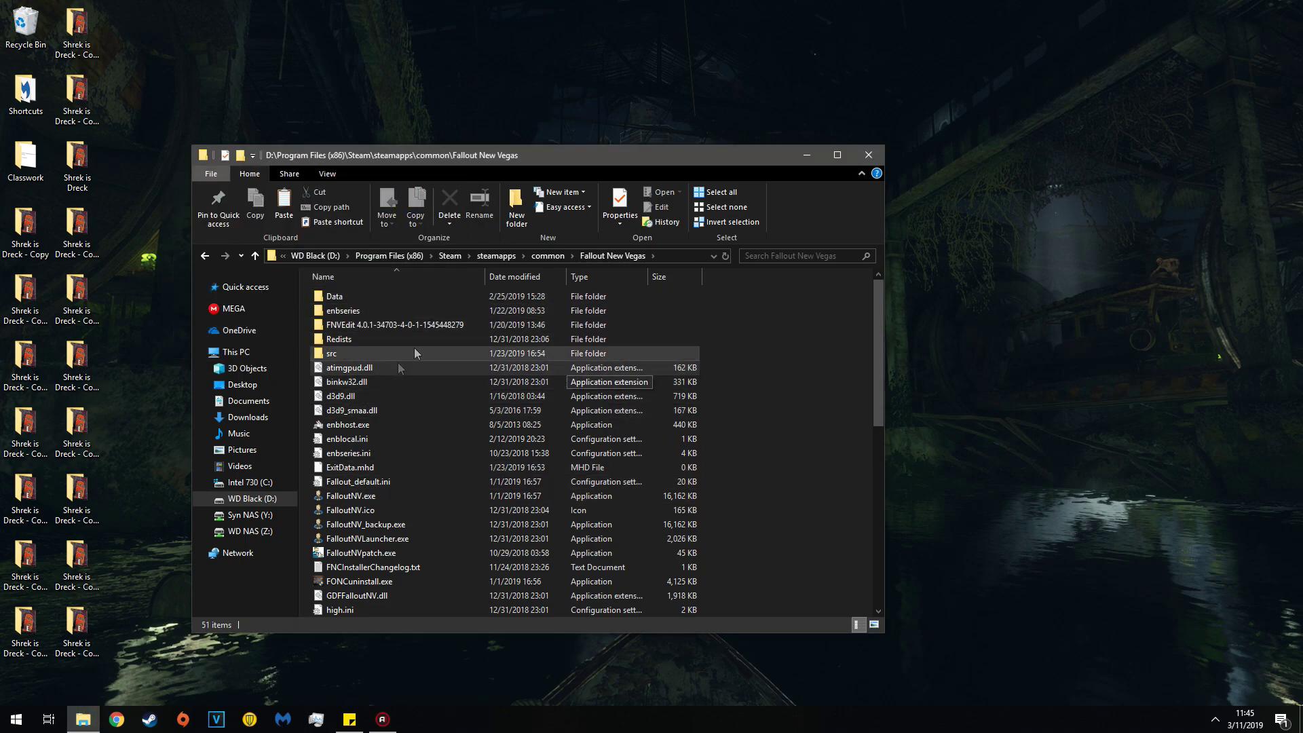
Step: Delete the extracted nvse_5_1_beta4 folder from Downloads
{"action": "left_click", "coordinate": [249, 418]}
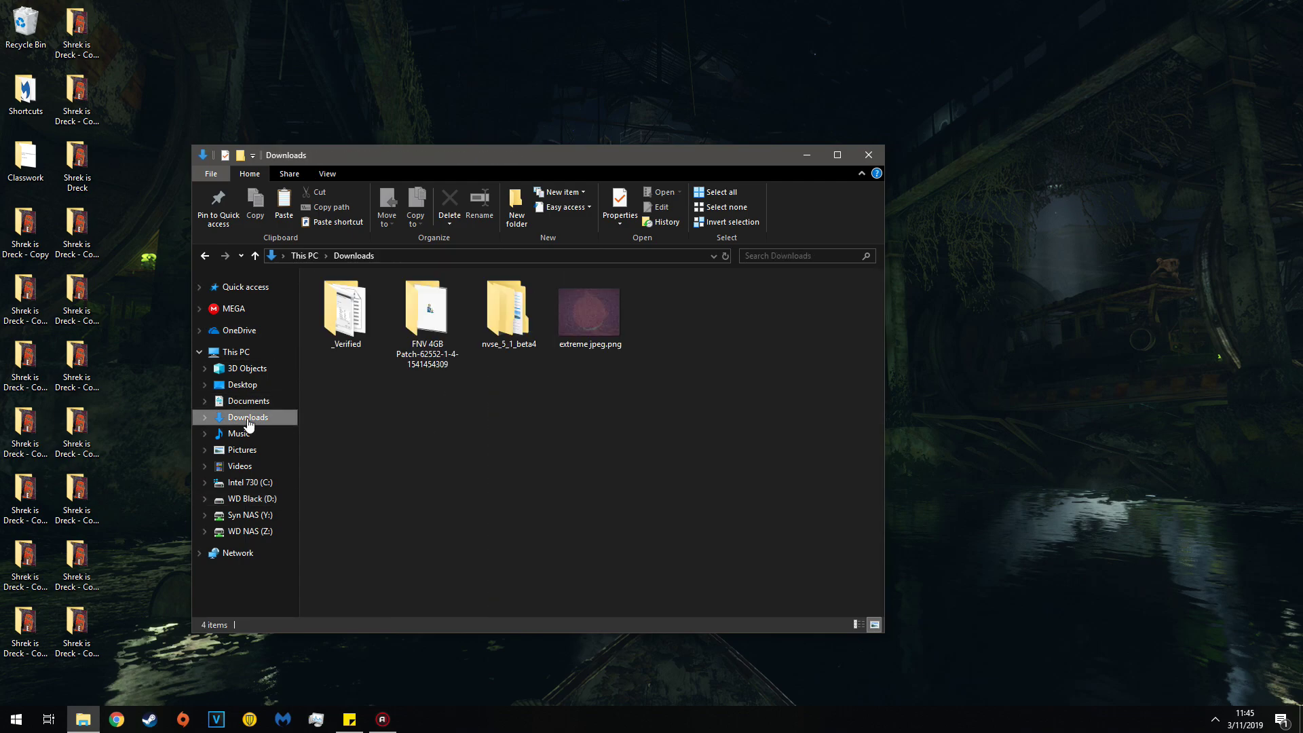
{"action": "left_click", "coordinate": [504, 324]}
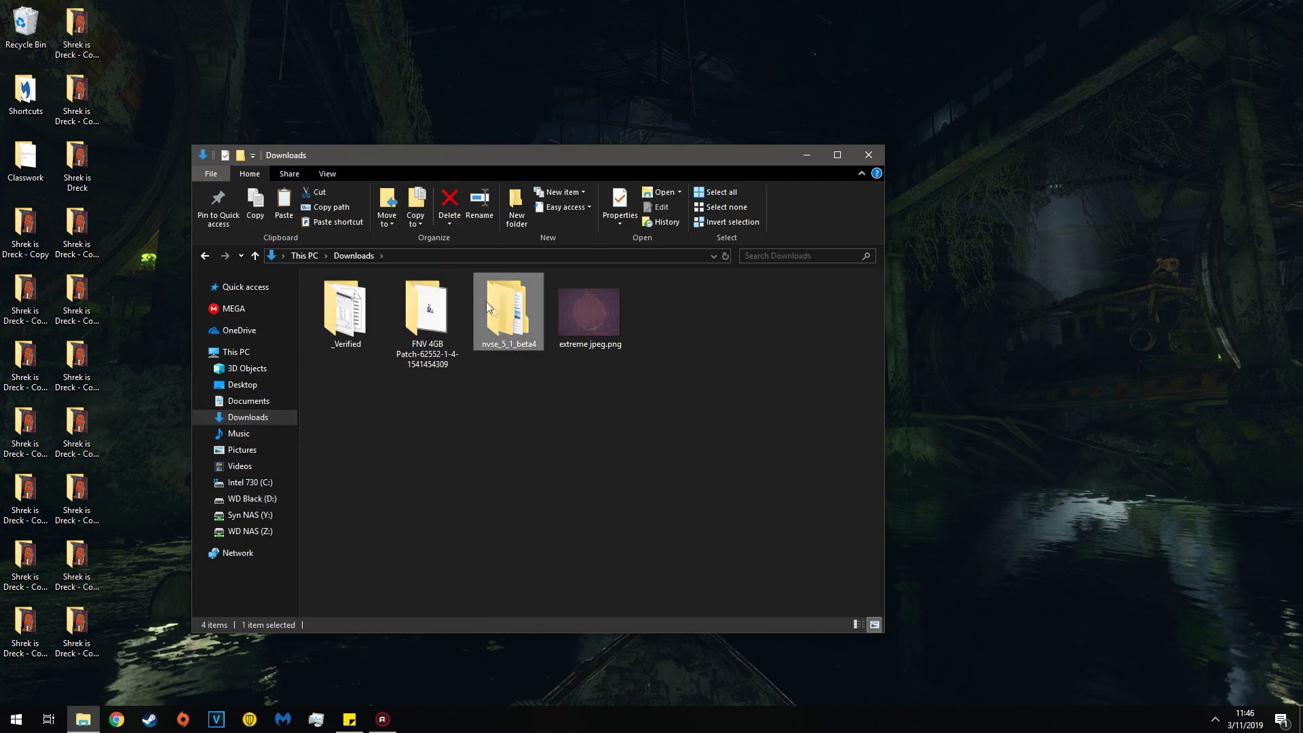
{"action": "key", "text": "Delete"}
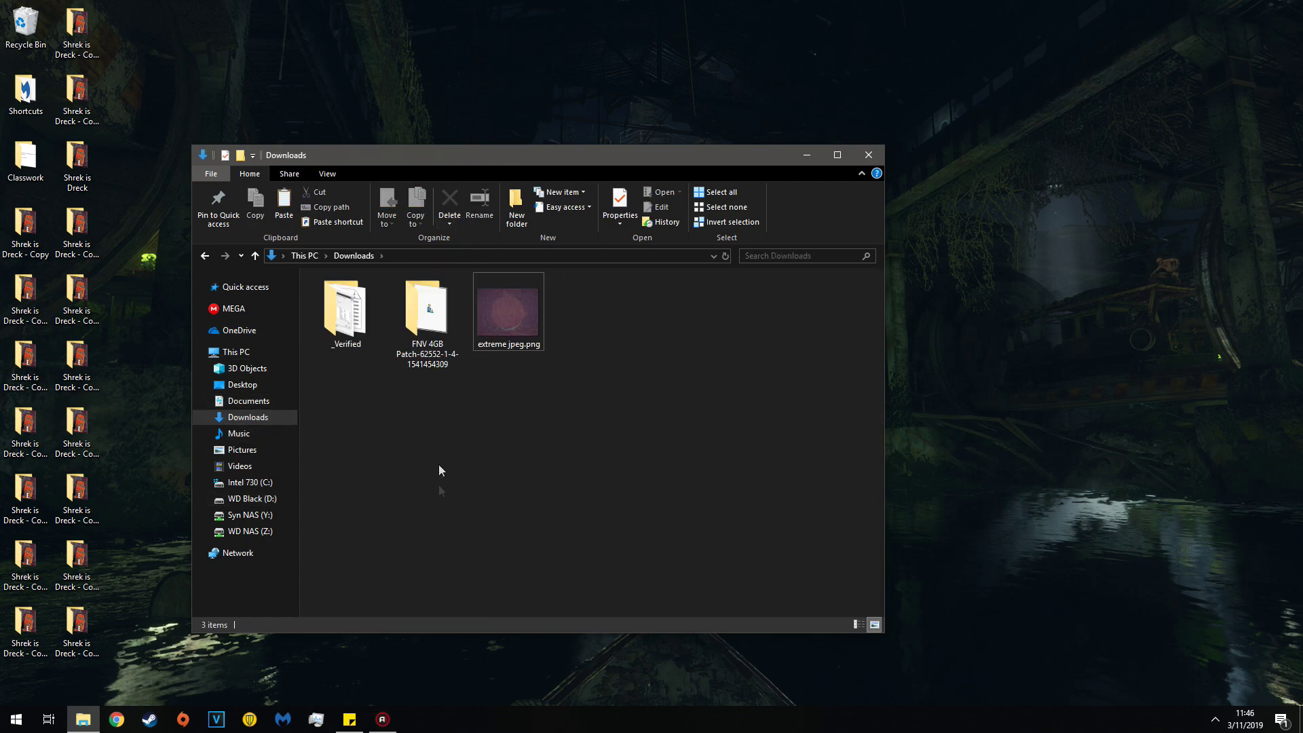
{"action": "double_click", "coordinate": [413, 312]}
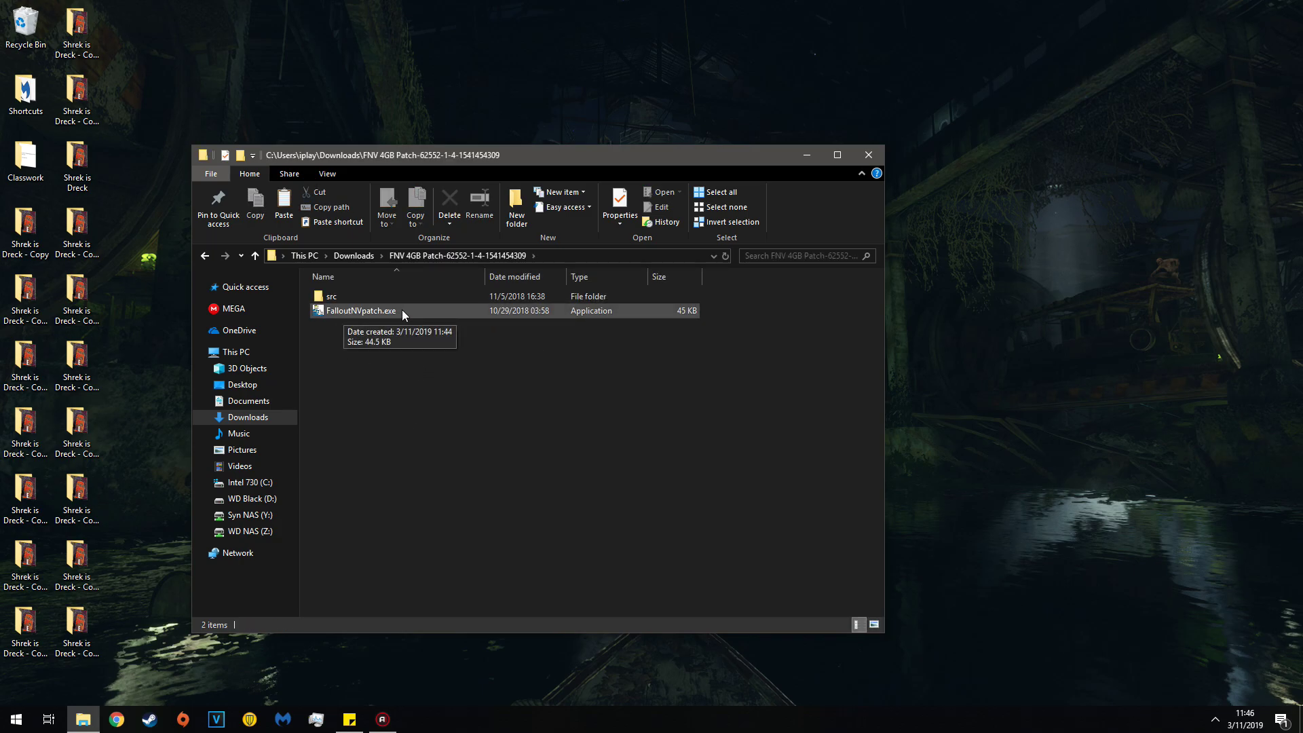
Step: Check the src folder, then copy FalloutNVpatch.exe from the FNV 4GB Patch folder
{"action": "double_click", "coordinate": [366, 297]}
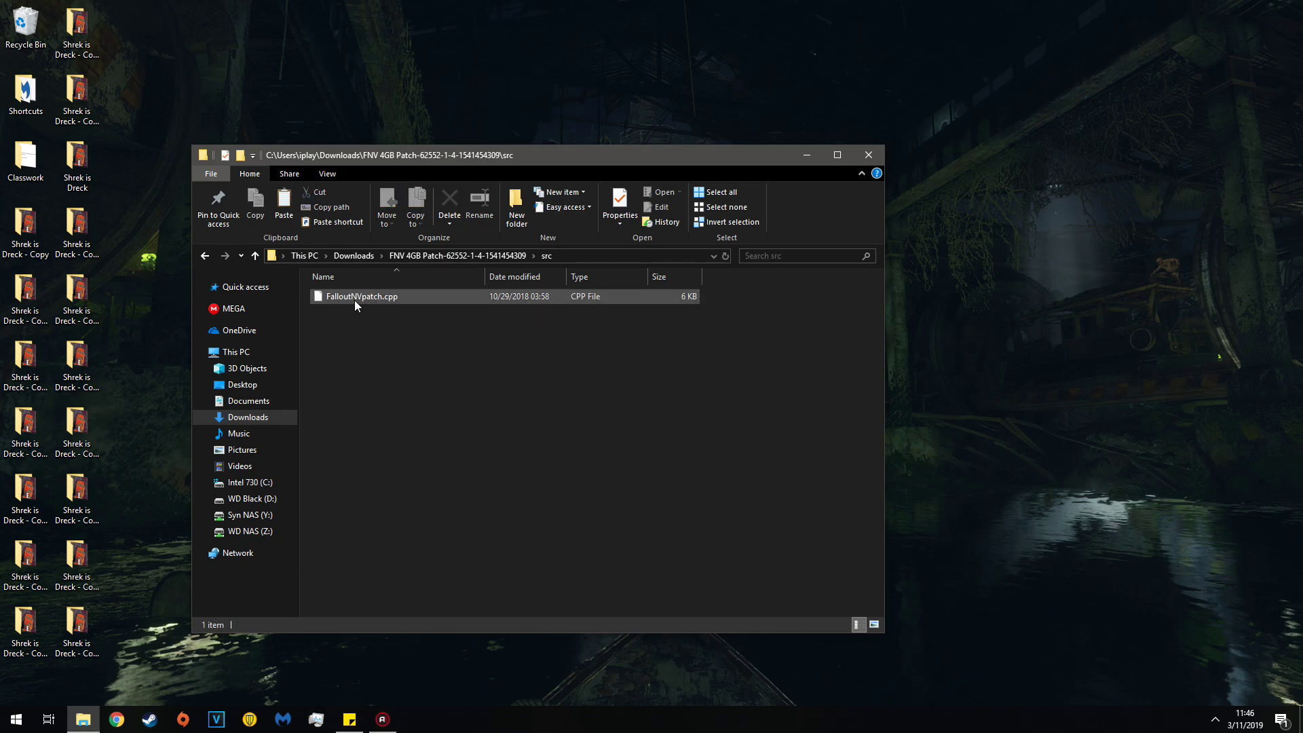
{"action": "left_click", "coordinate": [203, 258]}
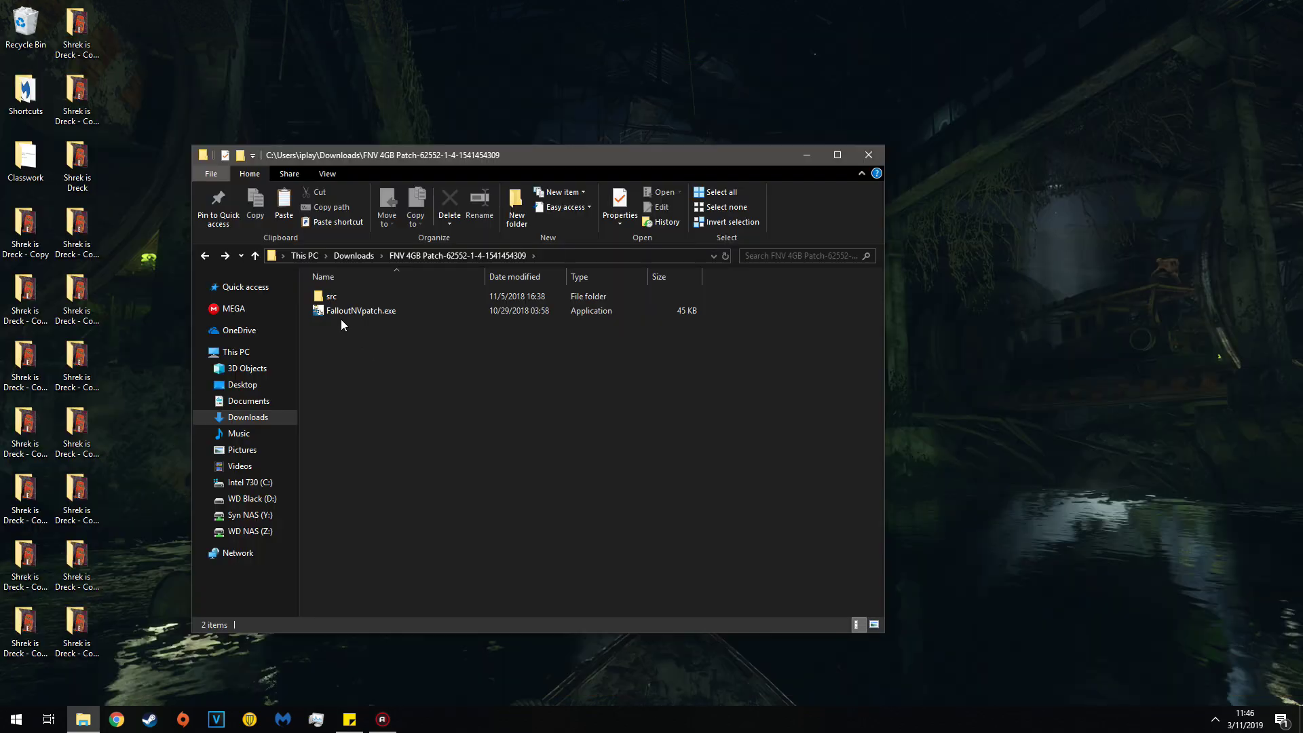
{"action": "left_click", "coordinate": [346, 313]}
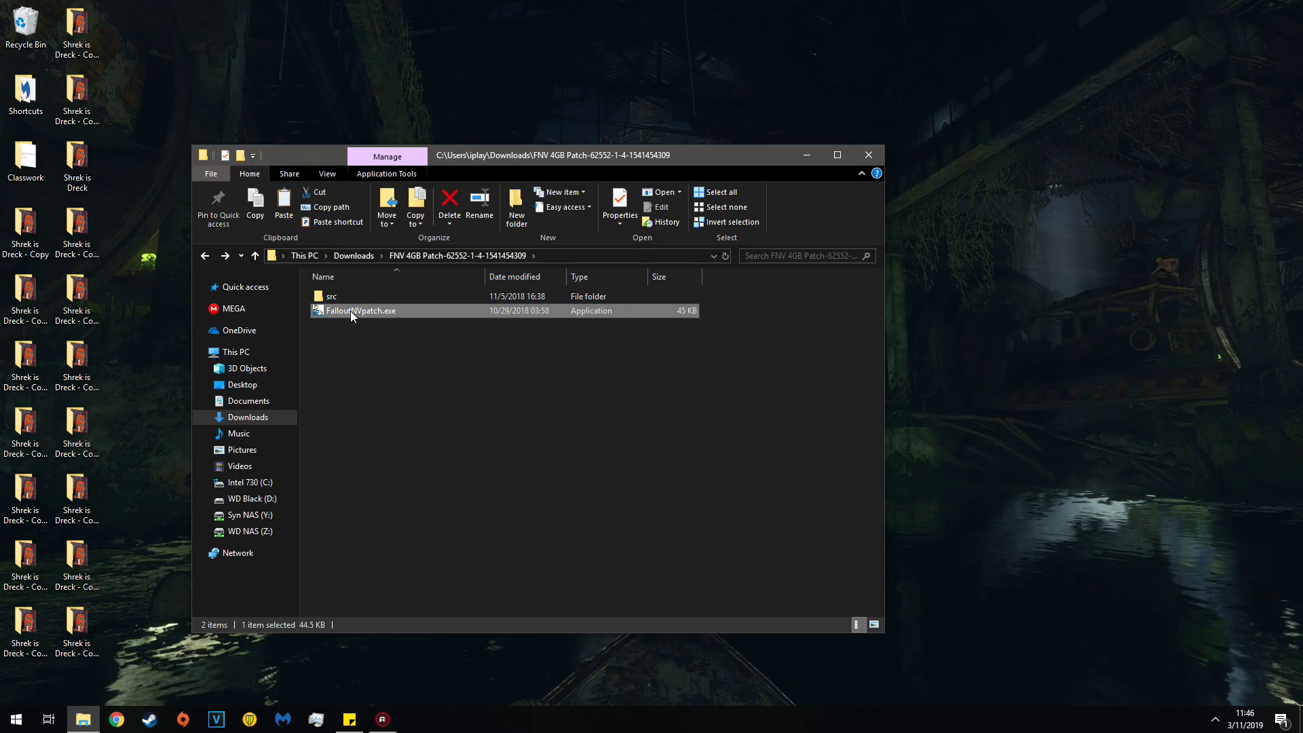
{"action": "right_click", "coordinate": [350, 311]}
{"action": "left_click", "coordinate": [400, 549]}
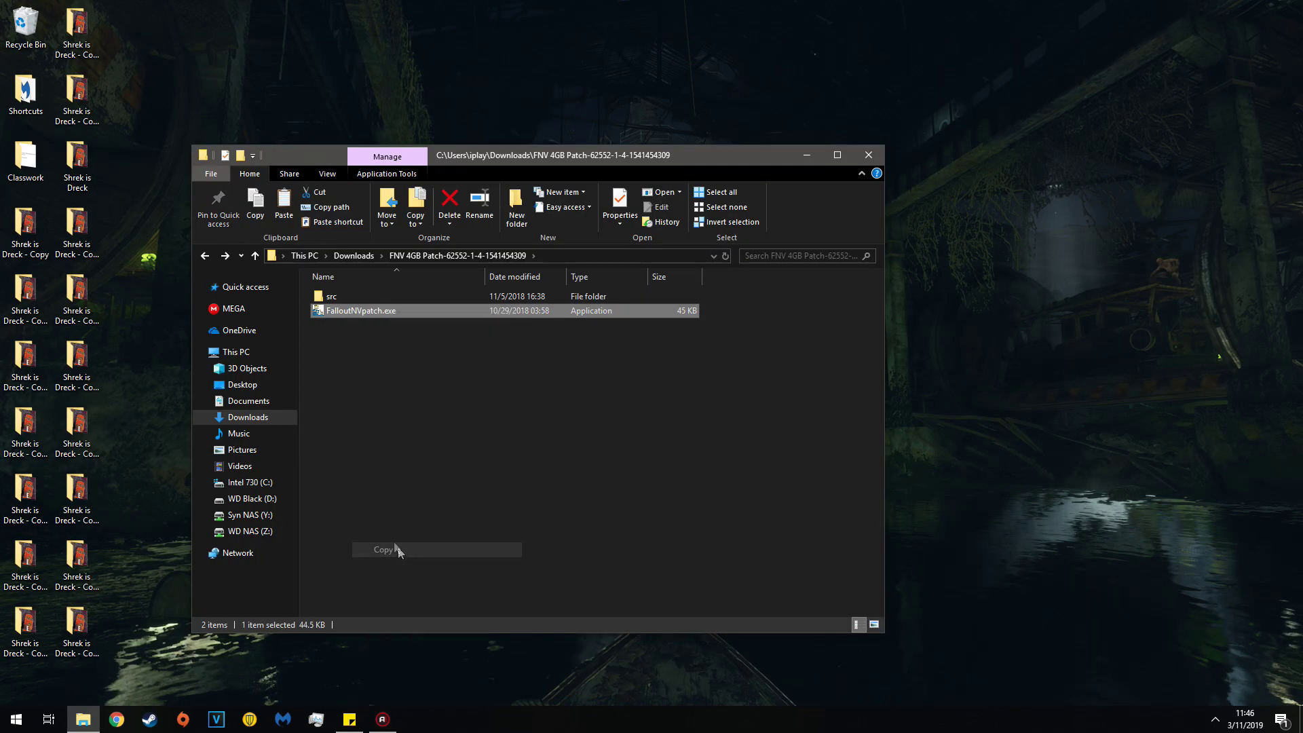
Step: Browse to D:\Program Files (x86)\Steam\steamapps\common
{"action": "left_click", "coordinate": [245, 501]}
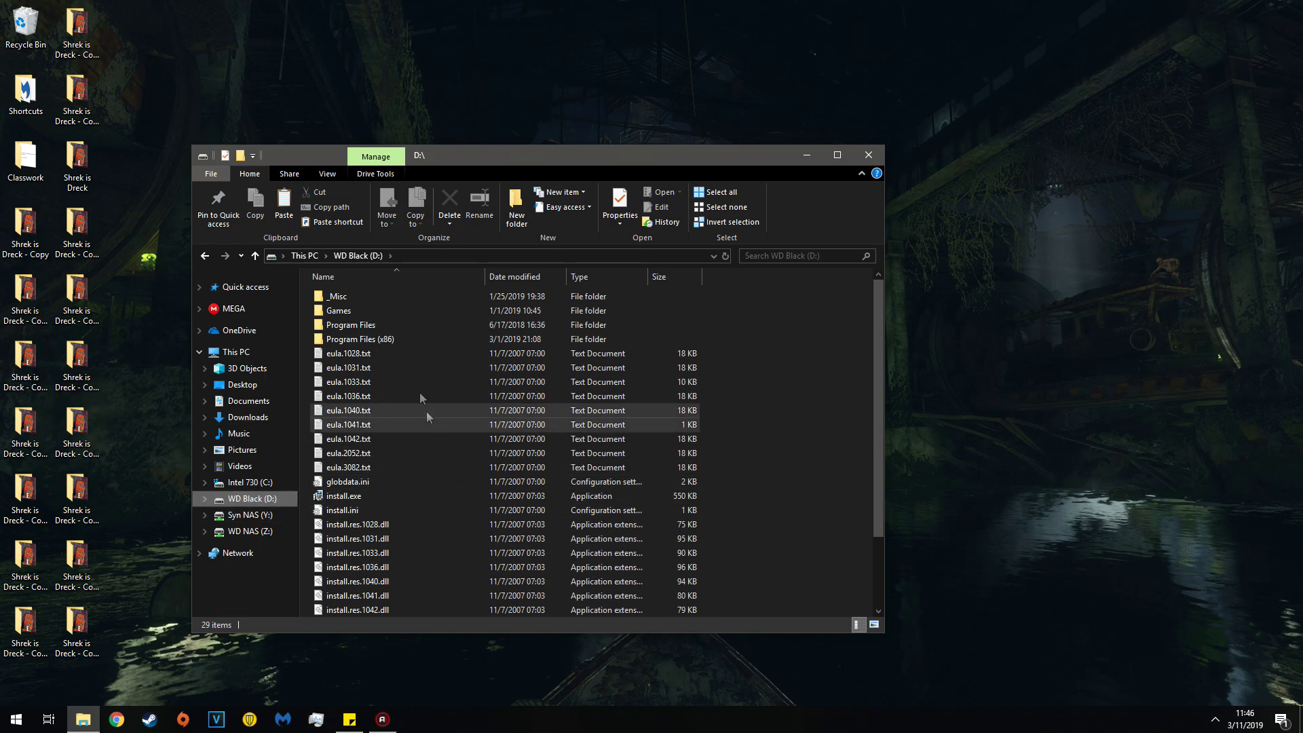
{"action": "left_click", "coordinate": [358, 339]}
{"action": "double_click", "coordinate": [358, 340]}
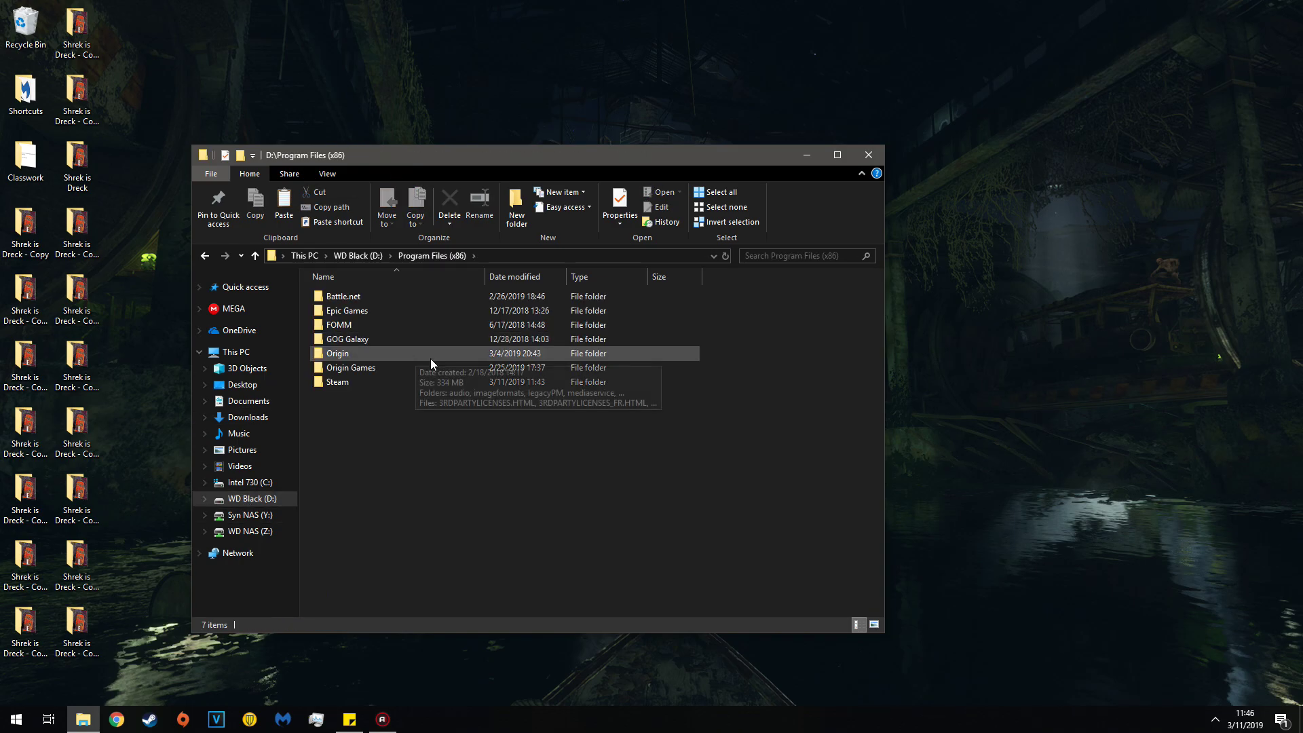
{"action": "double_click", "coordinate": [352, 382]}
{"action": "scroll", "coordinate": [420, 402], "scroll_direction": "down", "scroll_amount": 3}
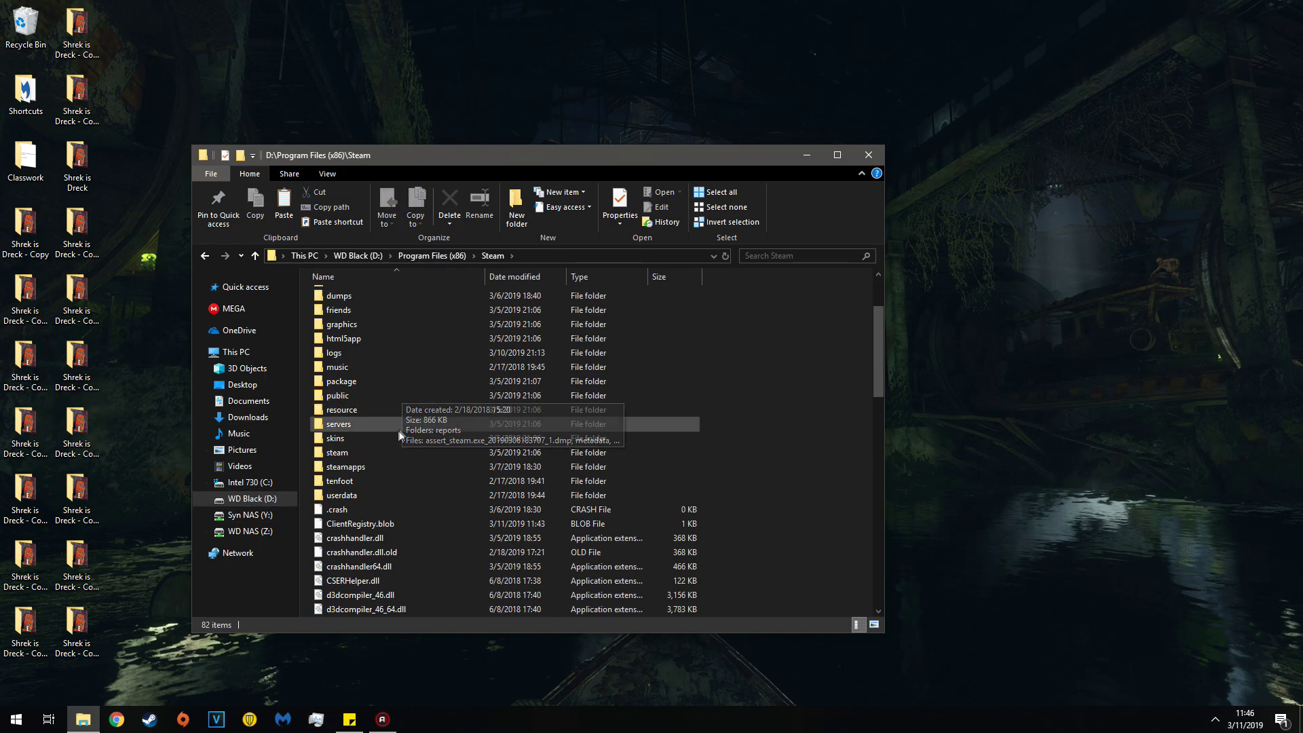
{"action": "double_click", "coordinate": [349, 464]}
{"action": "double_click", "coordinate": [355, 296]}
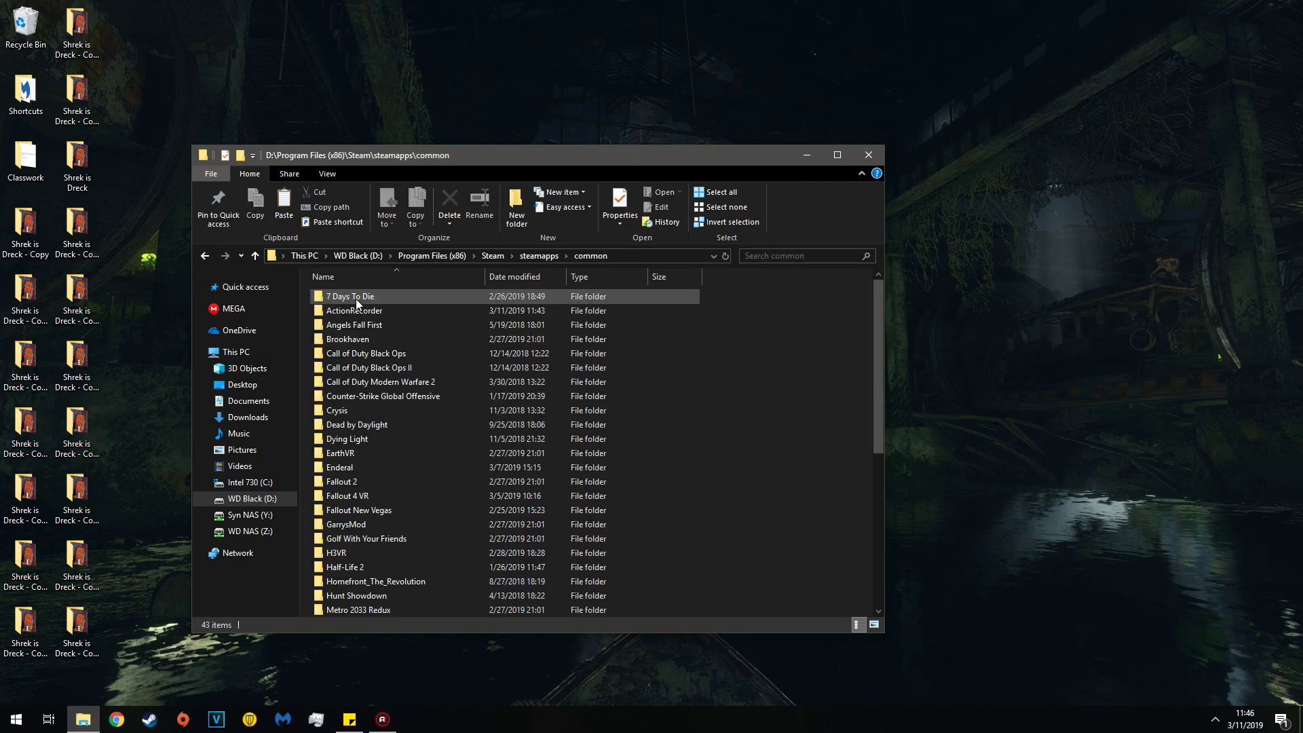
{"action": "scroll", "coordinate": [420, 397], "scroll_direction": "down", "scroll_amount": 3}
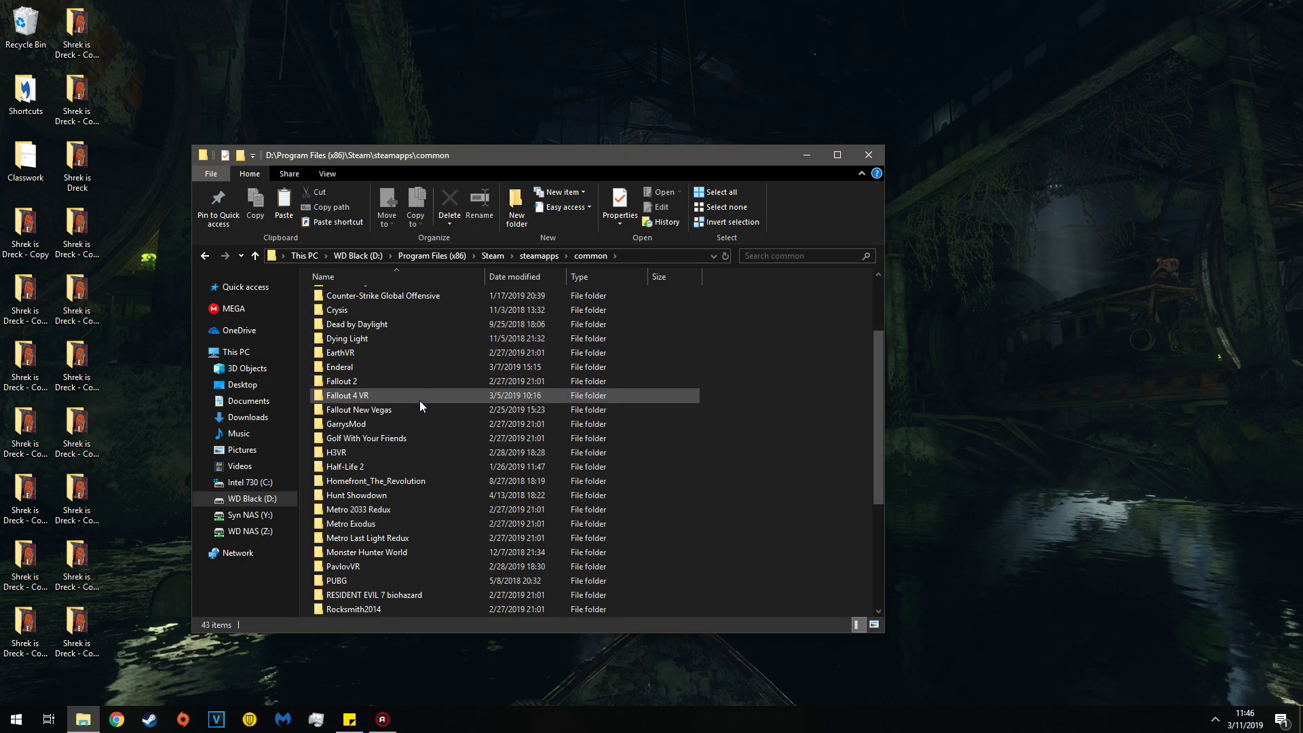
Step: Paste FalloutNVpatch.exe into Fallout New Vegas, replacing the existing copy
{"action": "double_click", "coordinate": [346, 410]}
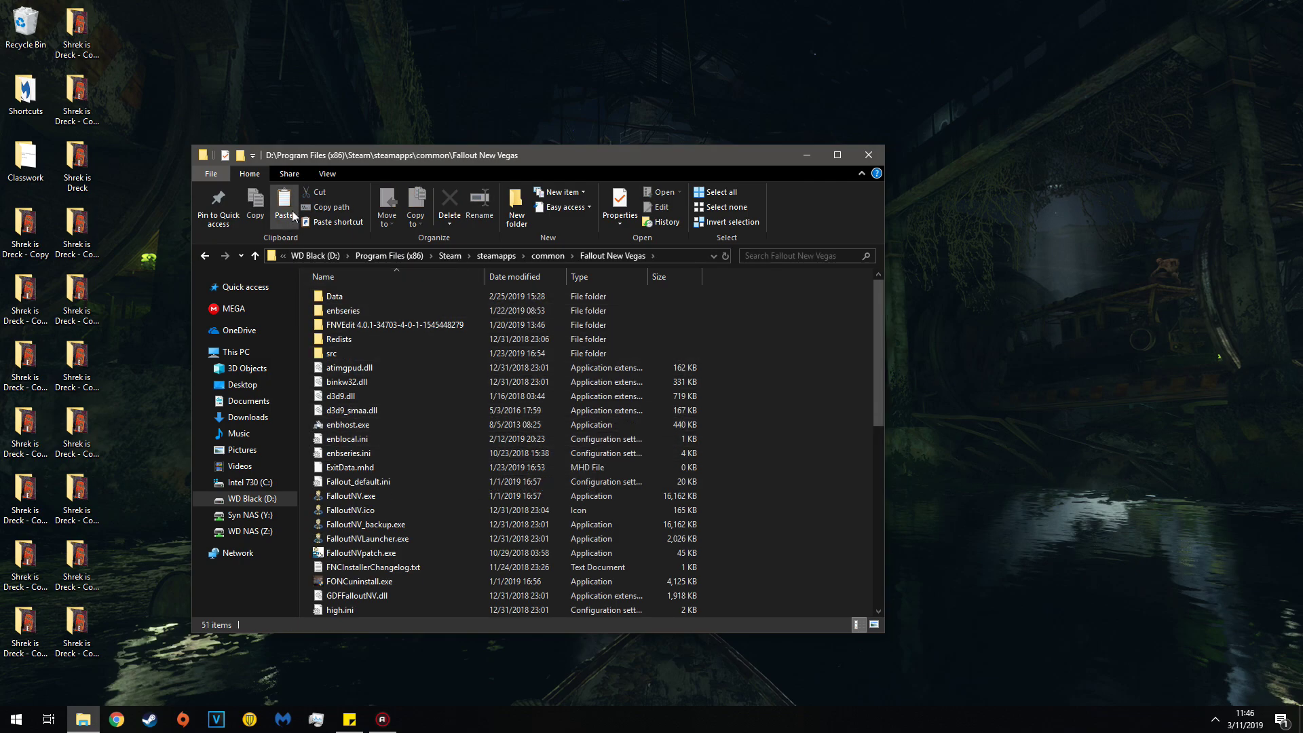
{"action": "left_click", "coordinate": [288, 209]}
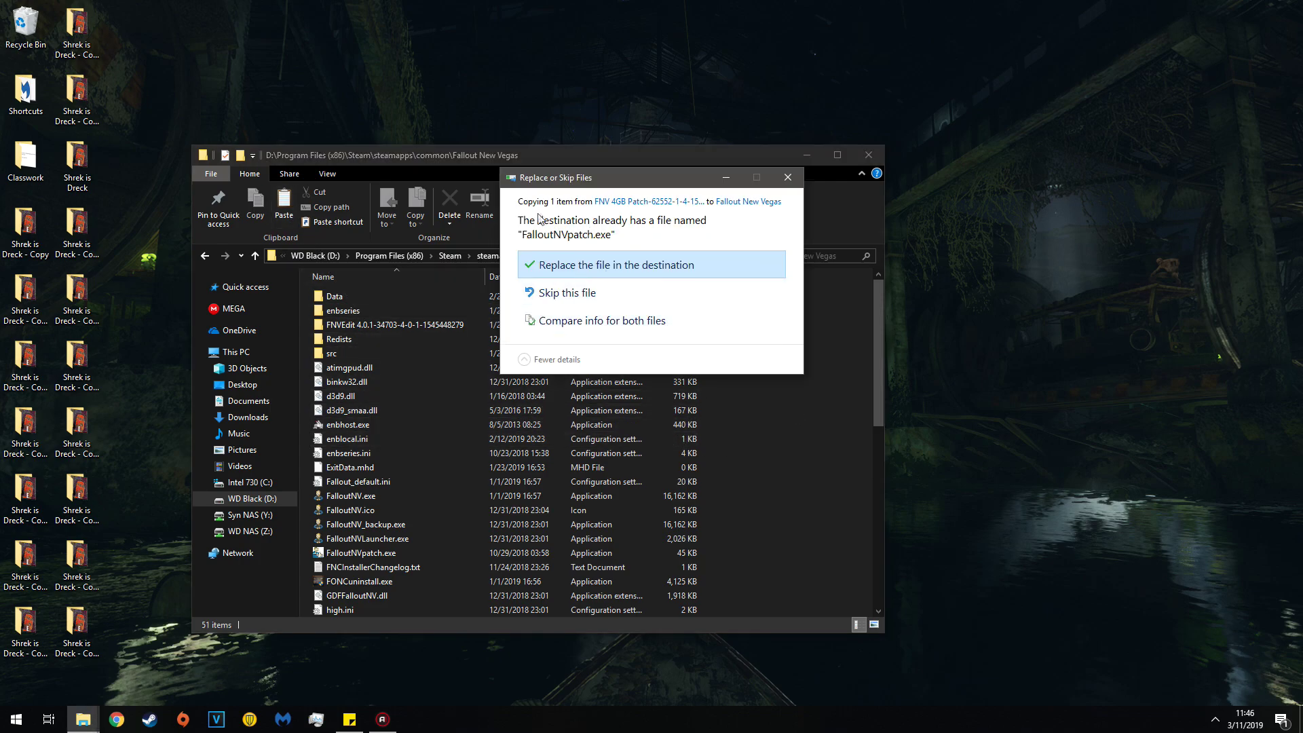
{"action": "left_click", "coordinate": [554, 266]}
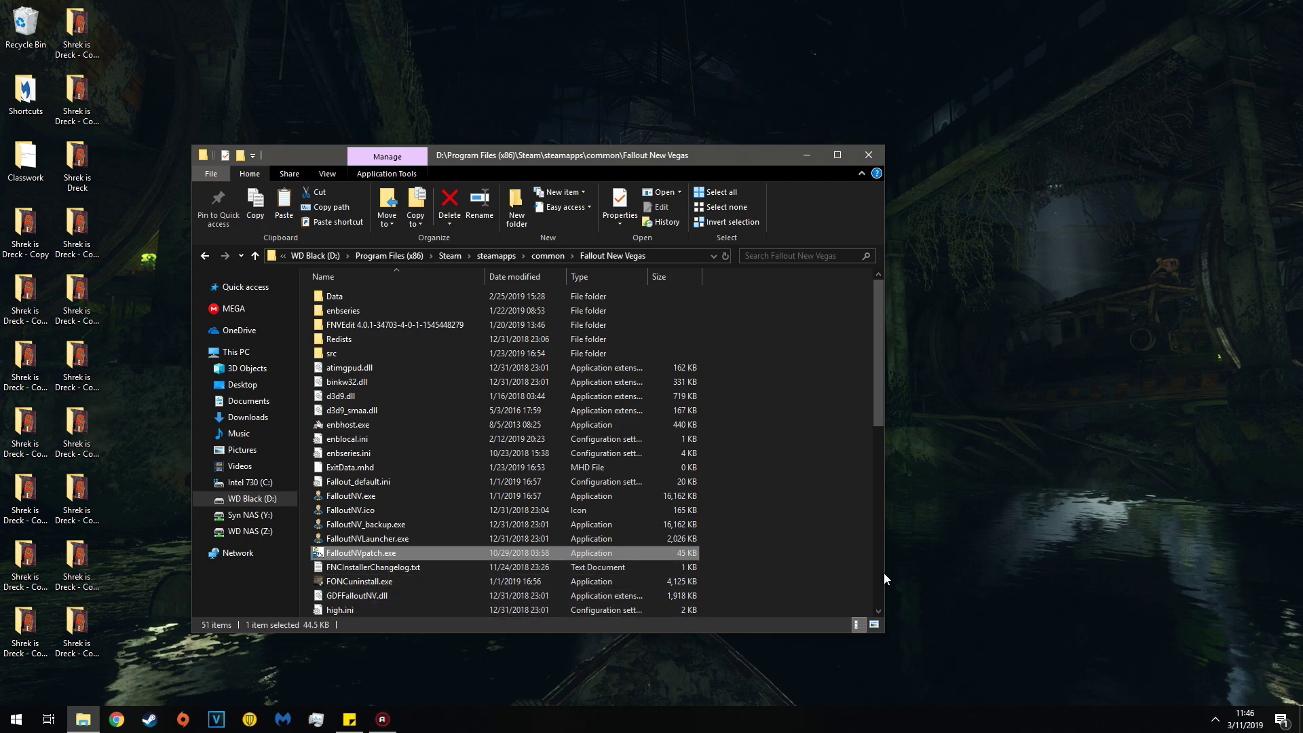
Step: Run FalloutNVpatch.exe as administrator and close its 'already patched' console
{"action": "right_click", "coordinate": [369, 555]}
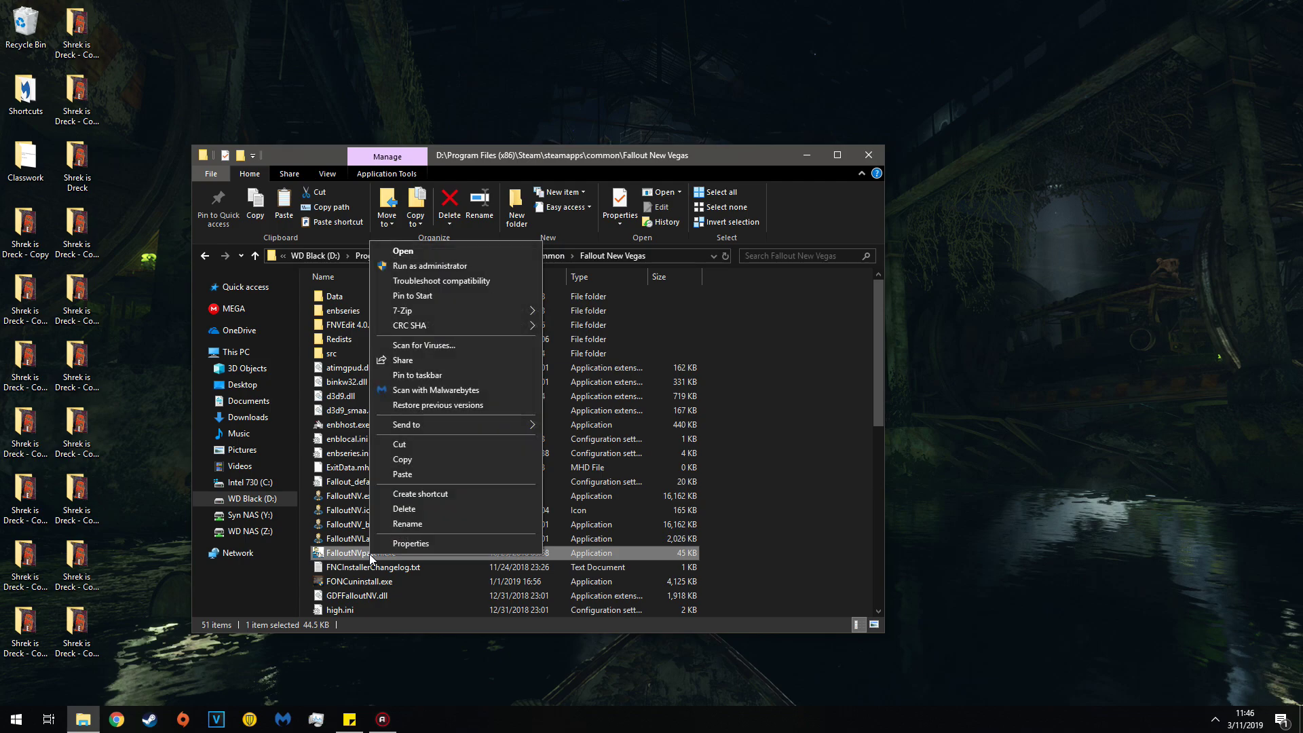
{"action": "left_click", "coordinate": [419, 266]}
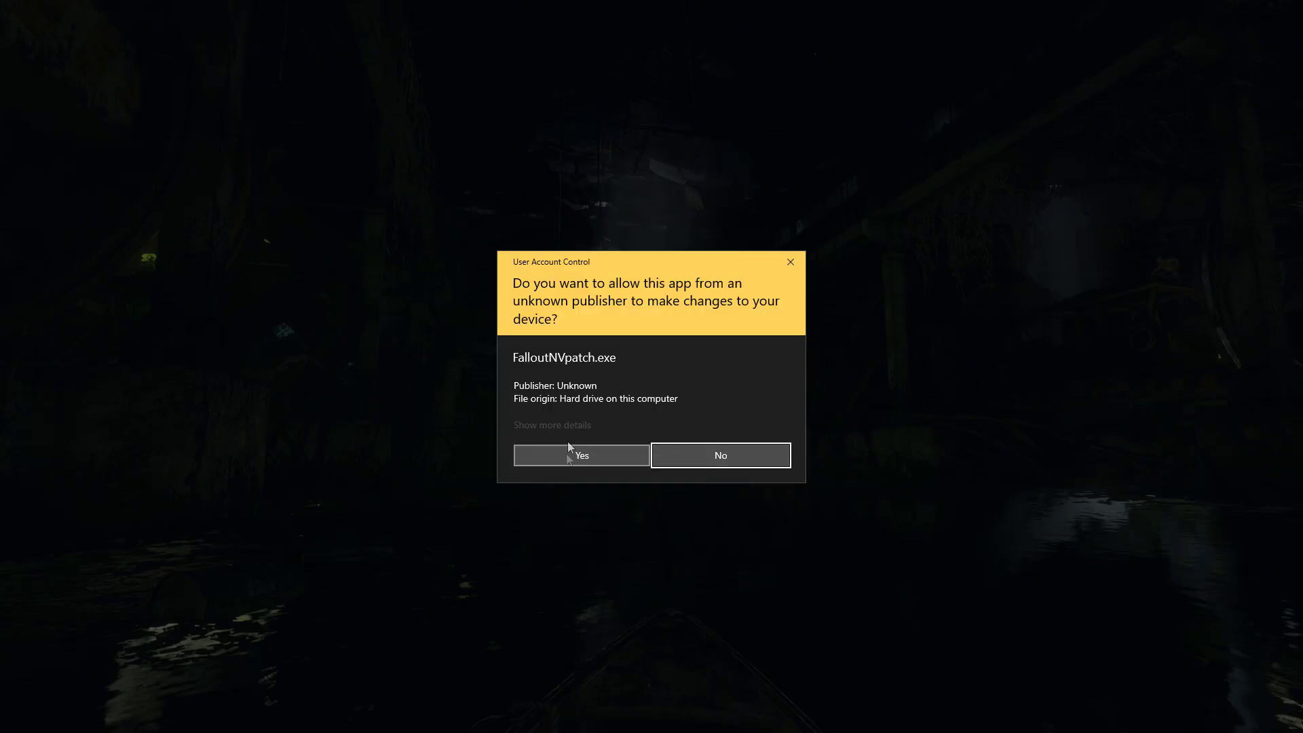
{"action": "left_click", "coordinate": [573, 453]}
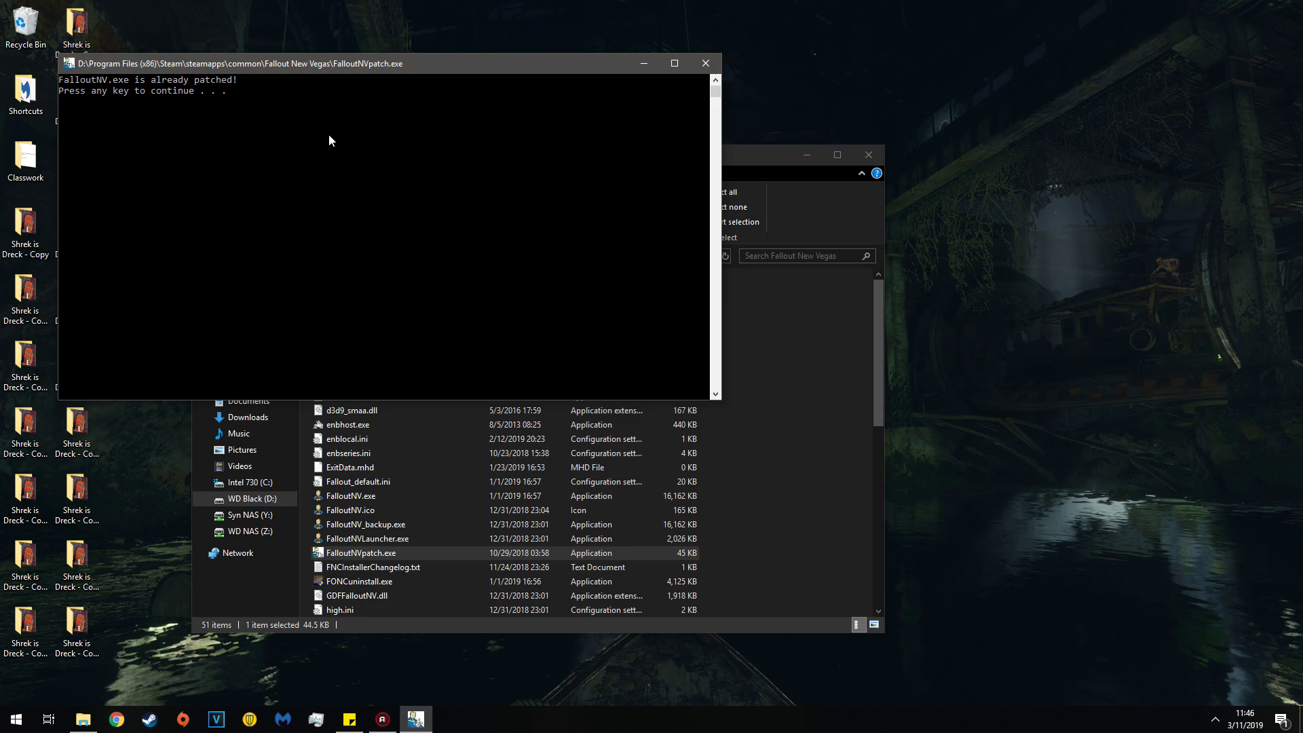
{"action": "key", "text": "Return"}
{"action": "left_click", "coordinate": [781, 447]}
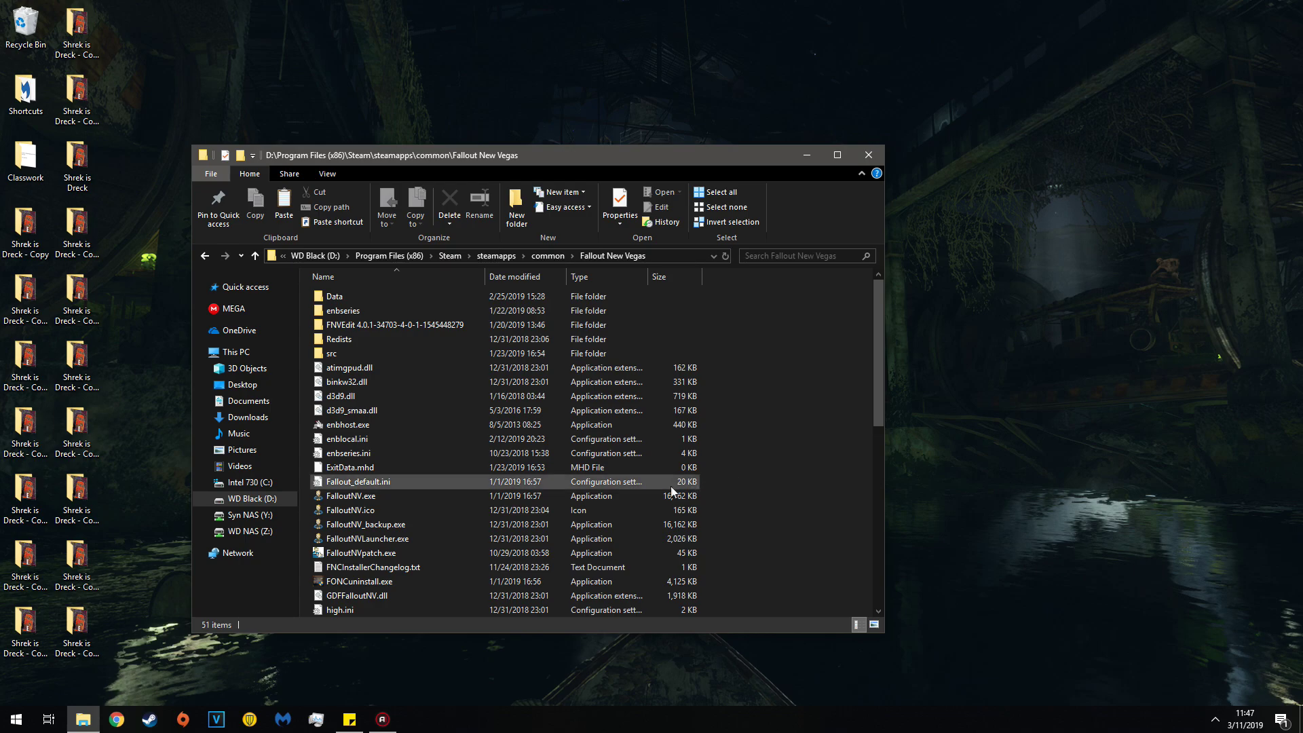
Step: Open Documents\My Games\FalloutNV and select Fallout.ini
{"action": "left_click", "coordinate": [249, 401]}
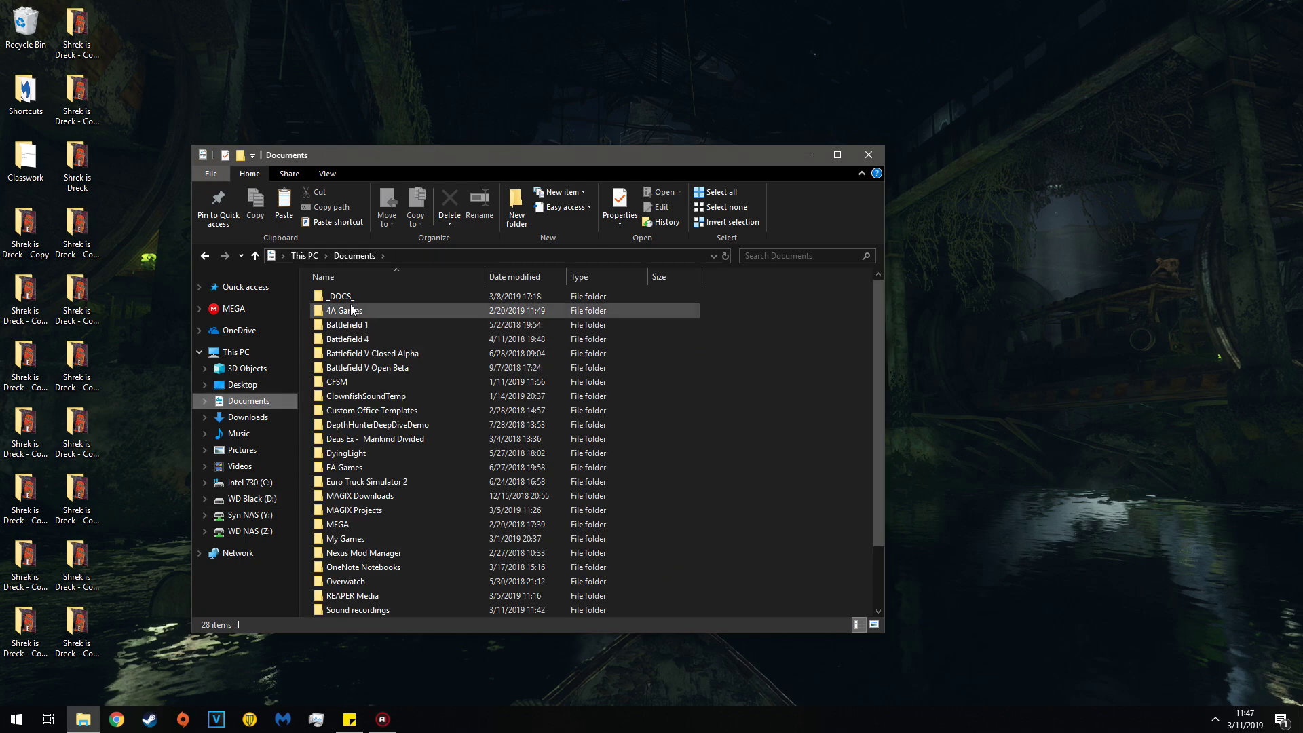
{"action": "double_click", "coordinate": [353, 538]}
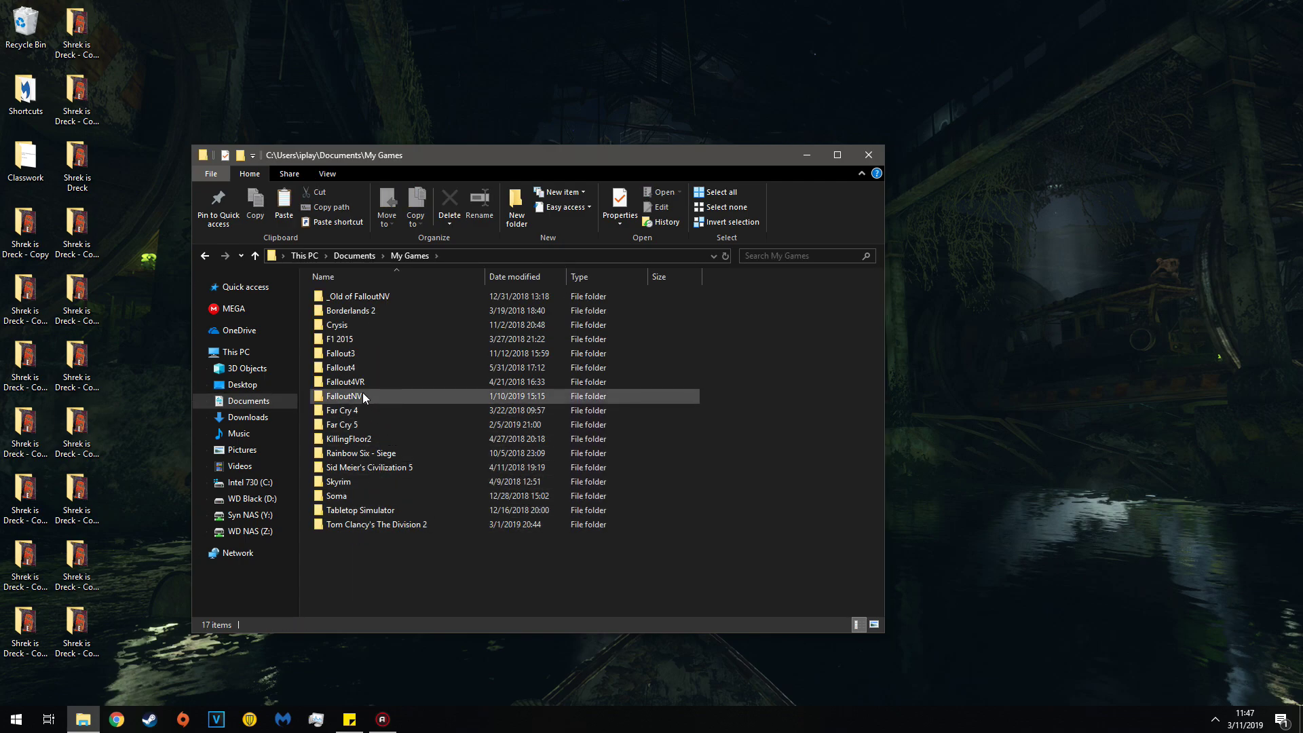
{"action": "double_click", "coordinate": [364, 397]}
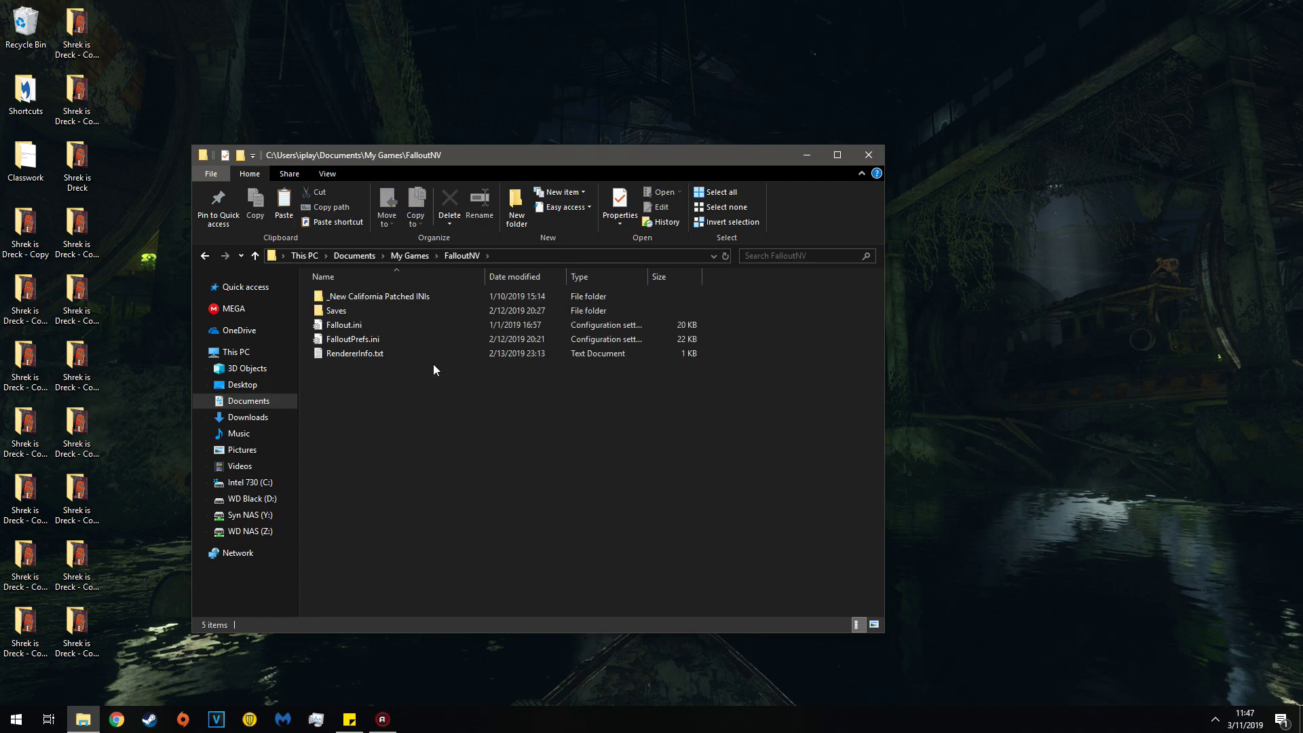
{"action": "left_click", "coordinate": [352, 339]}
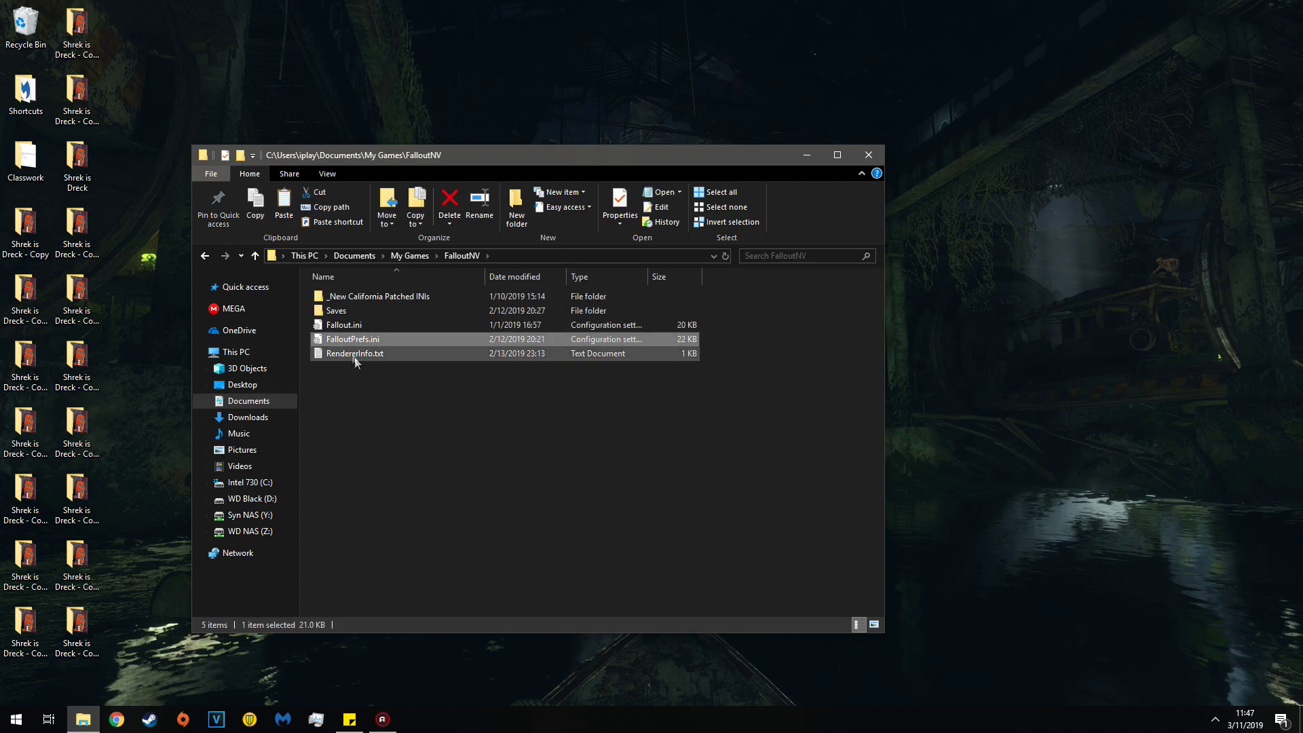
{"action": "left_click", "coordinate": [345, 325]}
{"action": "left_click", "coordinate": [407, 417]}
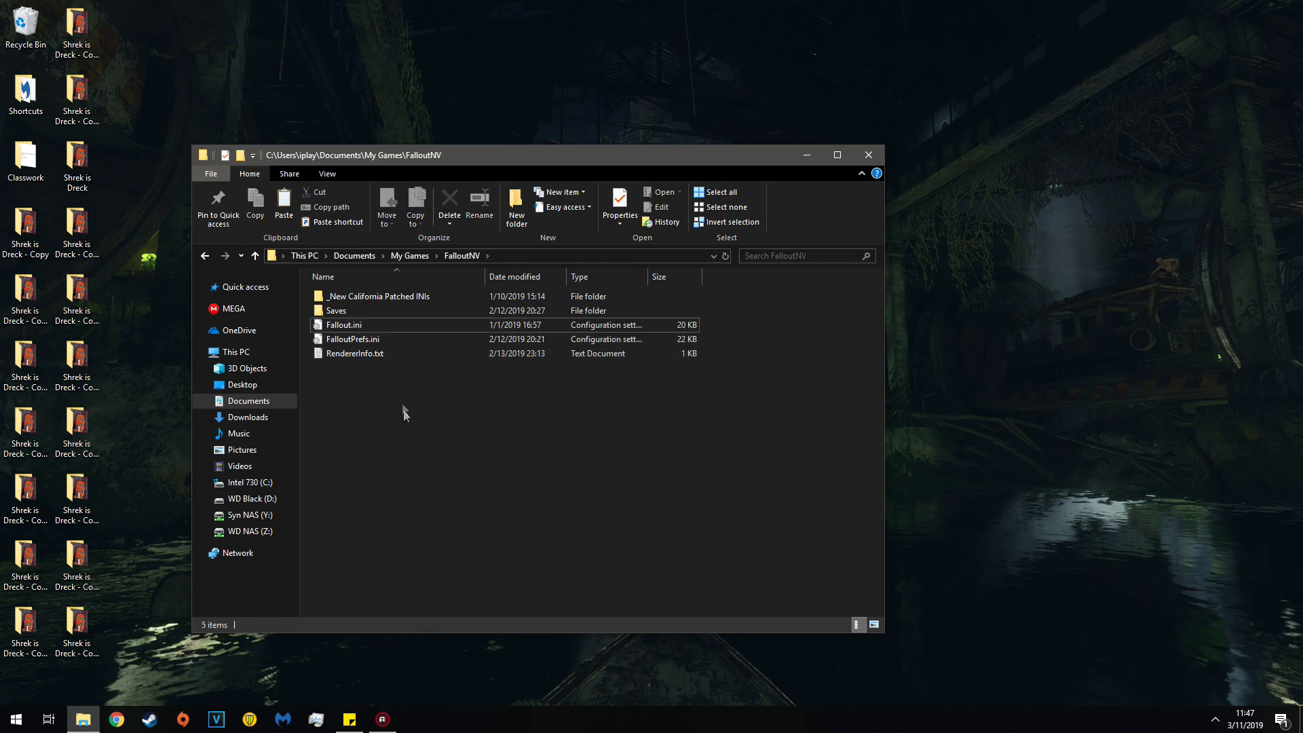
Step: Toggle Read-only in Fallout.ini's Properties, cancel unchanged, then go to WD Black (D:)
{"action": "right_click", "coordinate": [382, 325]}
{"action": "left_click", "coordinate": [413, 616]}
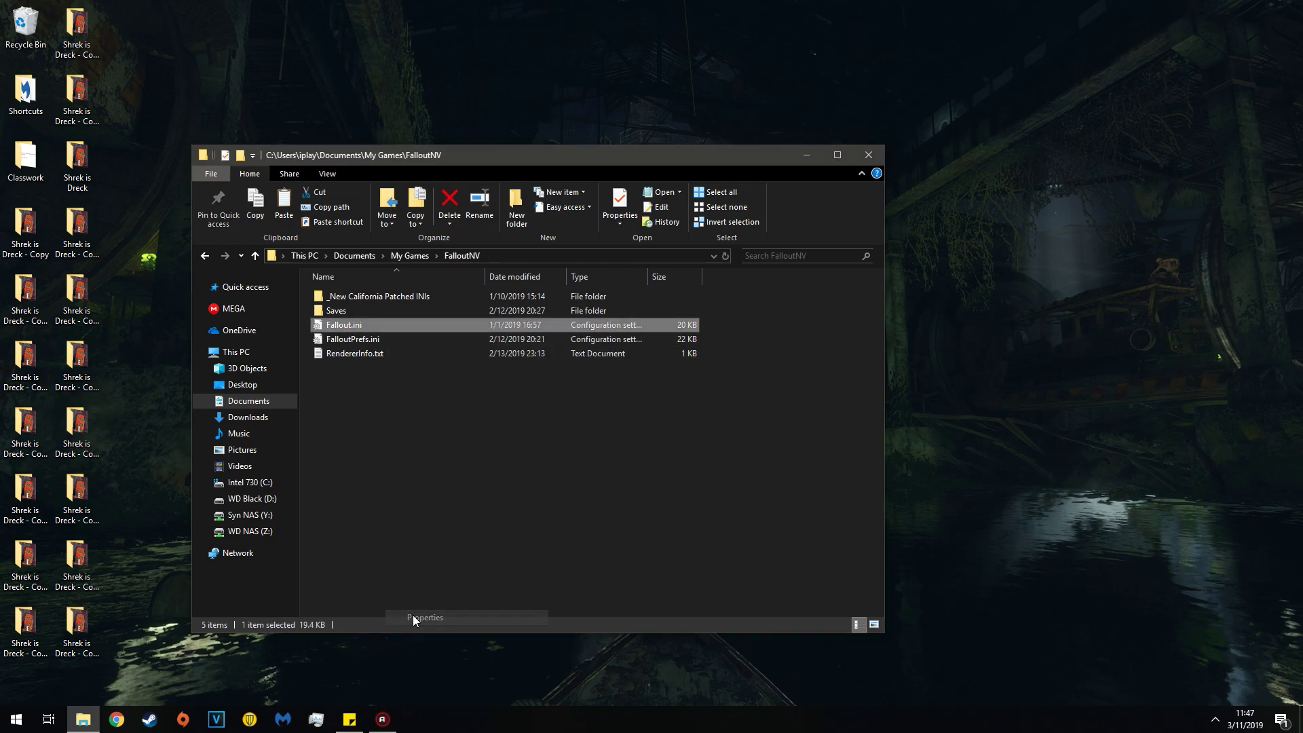
{"action": "left_click", "coordinate": [457, 583]}
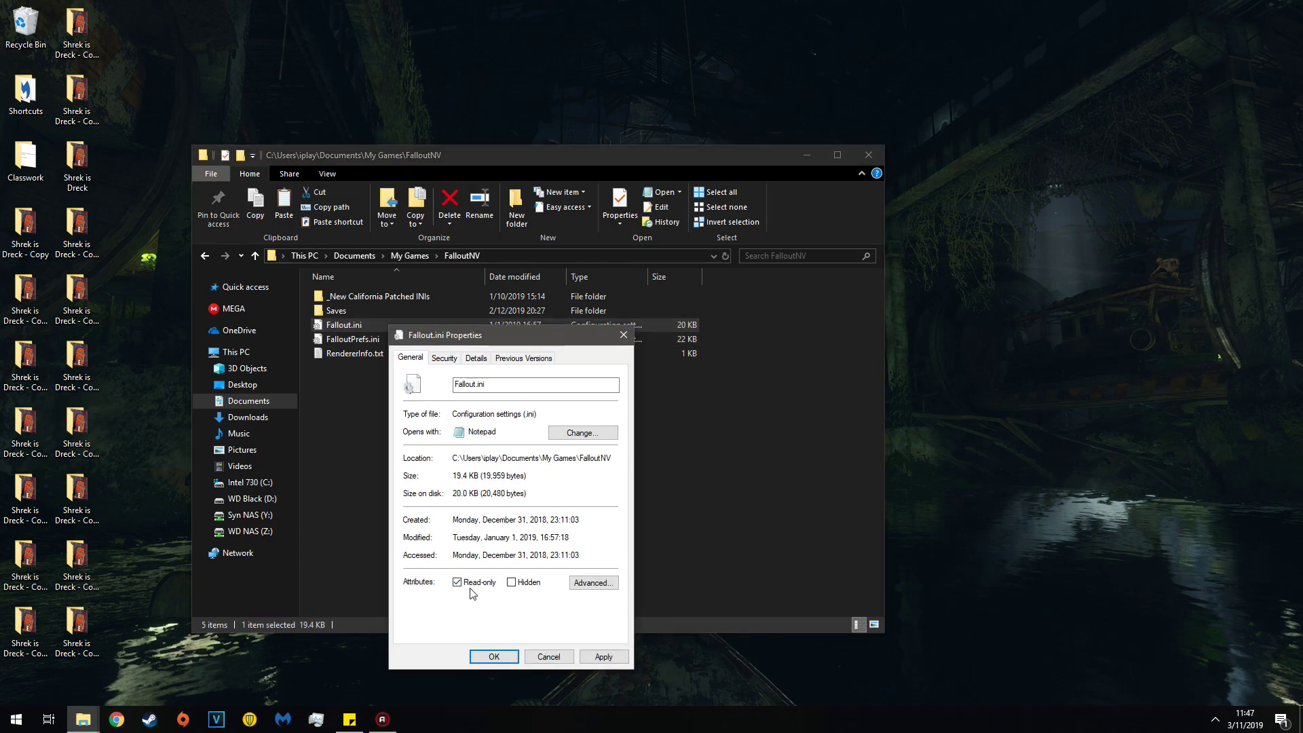
{"action": "left_click", "coordinate": [457, 582]}
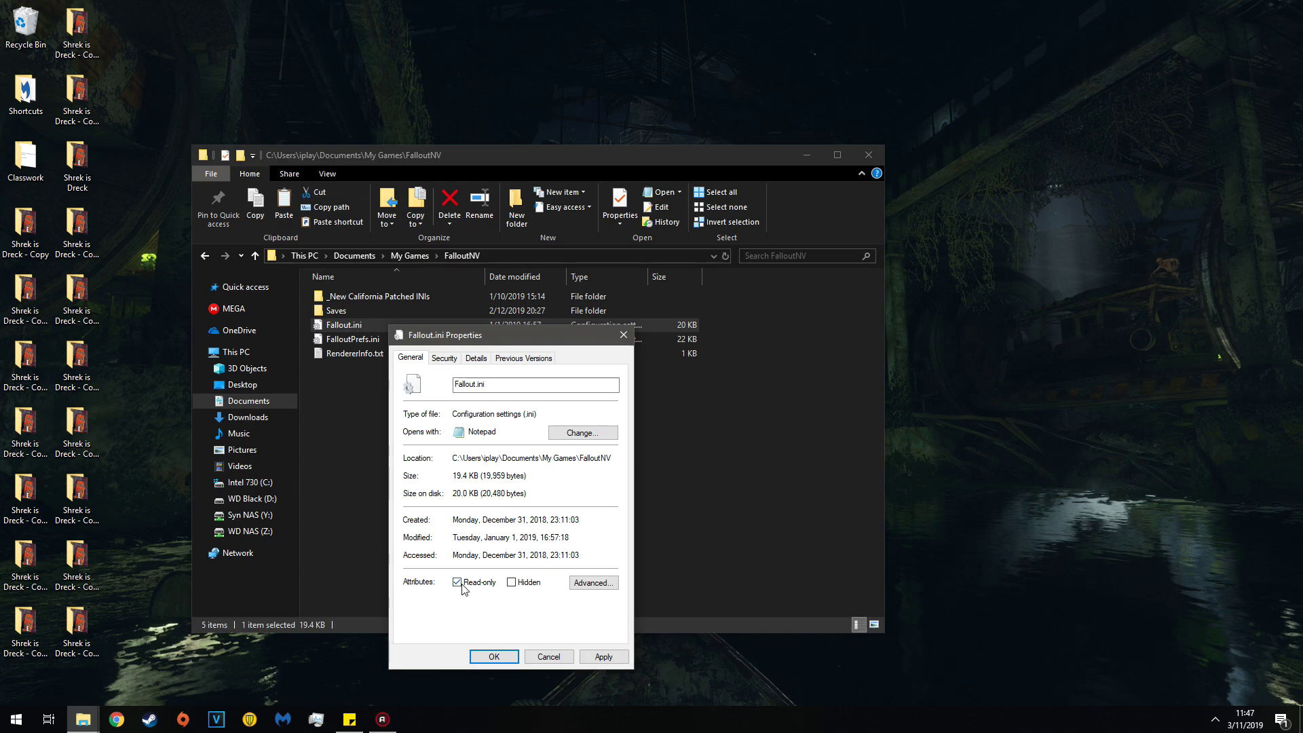
{"action": "left_click", "coordinate": [546, 662]}
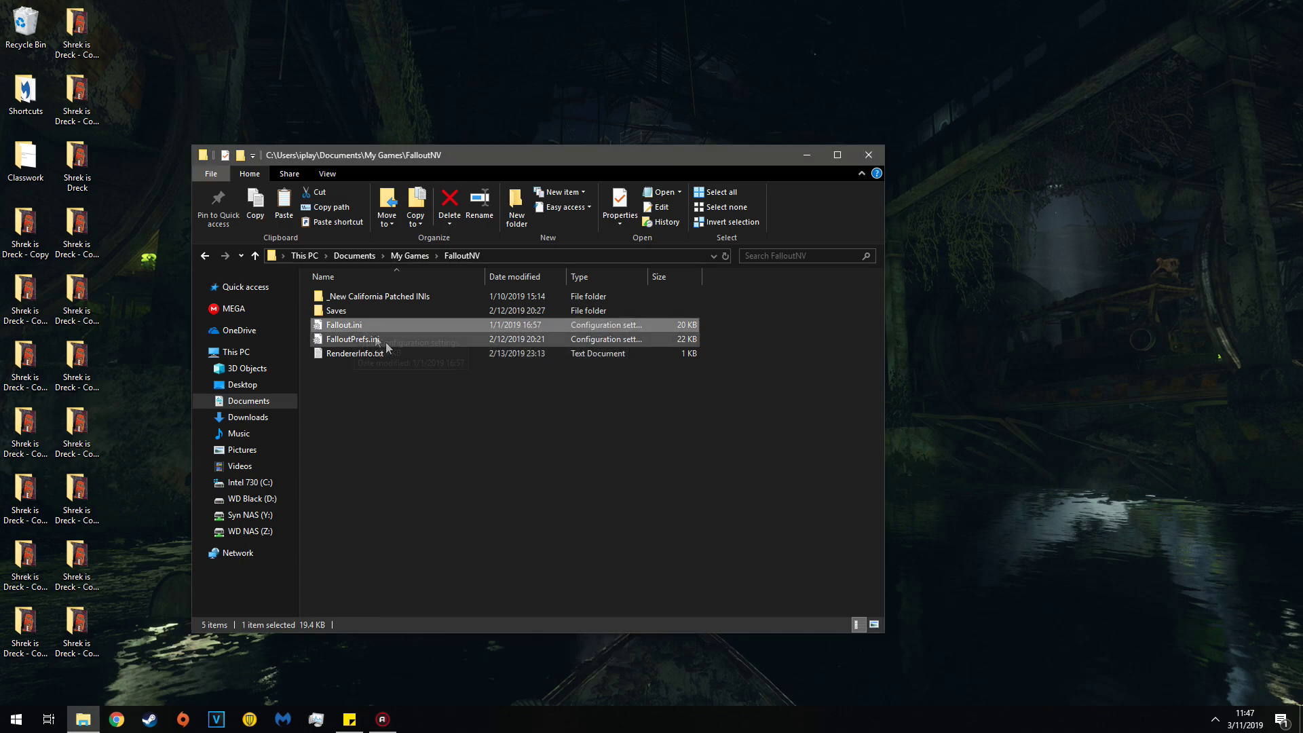
{"action": "left_click", "coordinate": [343, 339]}
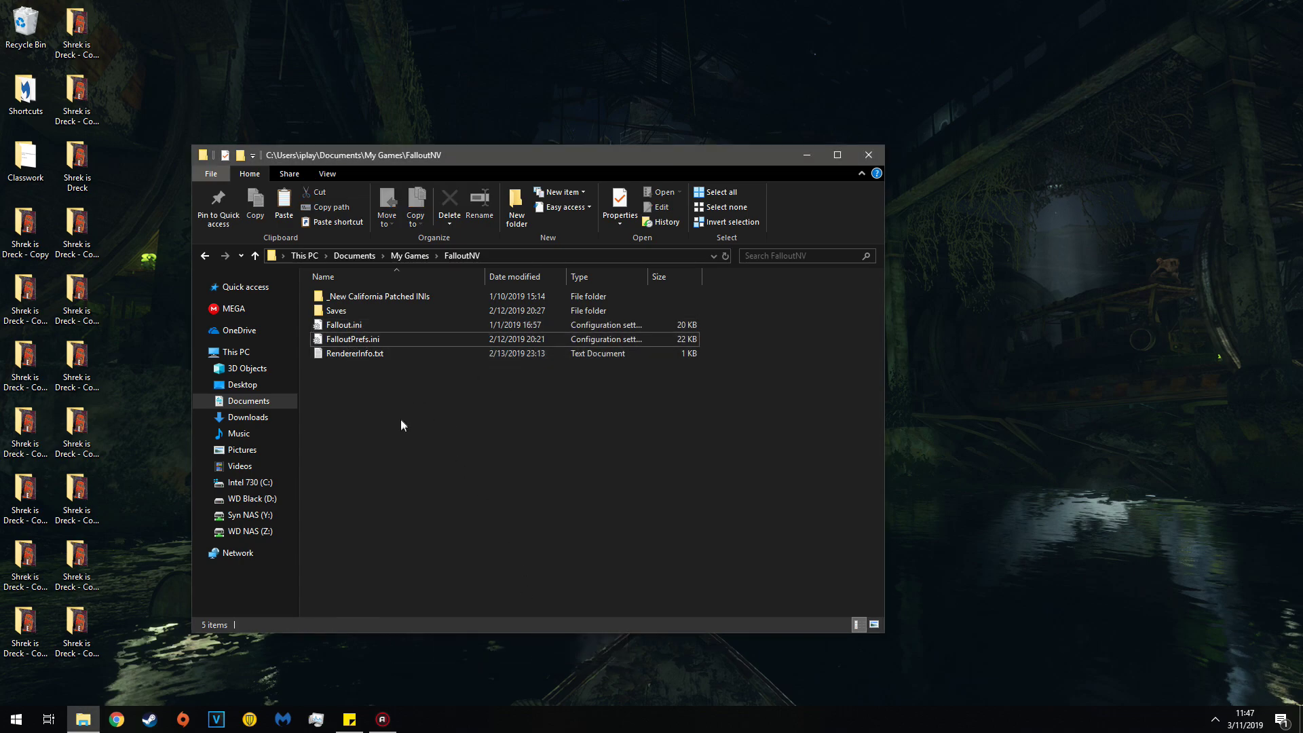
{"action": "left_click", "coordinate": [252, 500]}
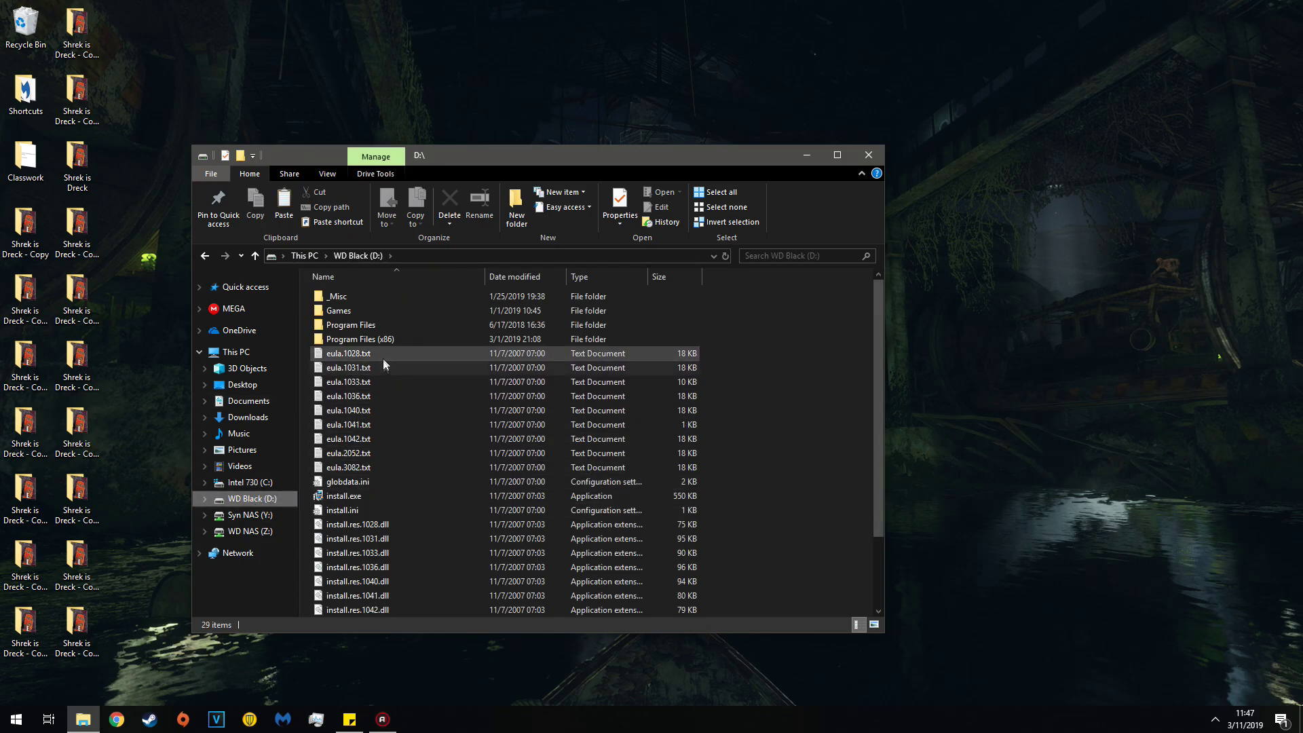
Step: Navigate through Program Files (x86) > Steam > steamapps > common into the Fallout New Vegas folder
{"action": "double_click", "coordinate": [375, 338]}
{"action": "double_click", "coordinate": [382, 384]}
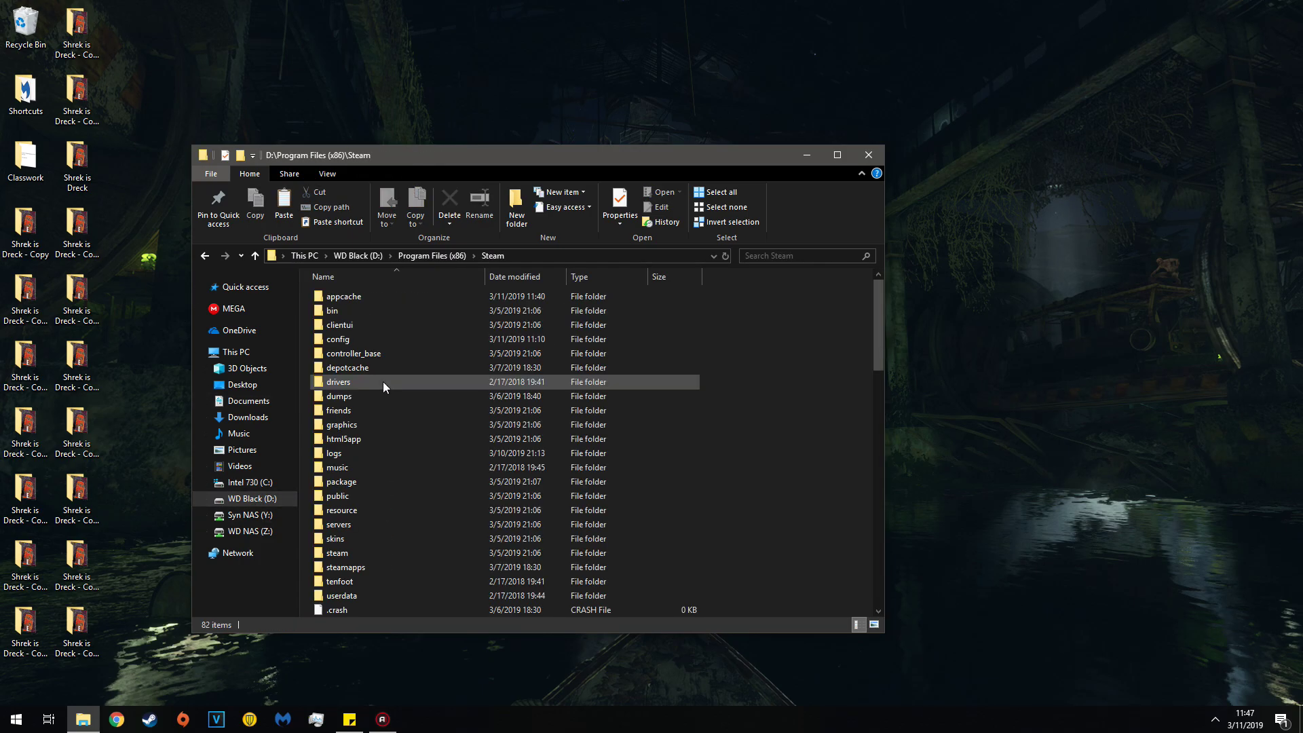
{"action": "double_click", "coordinate": [383, 382]}
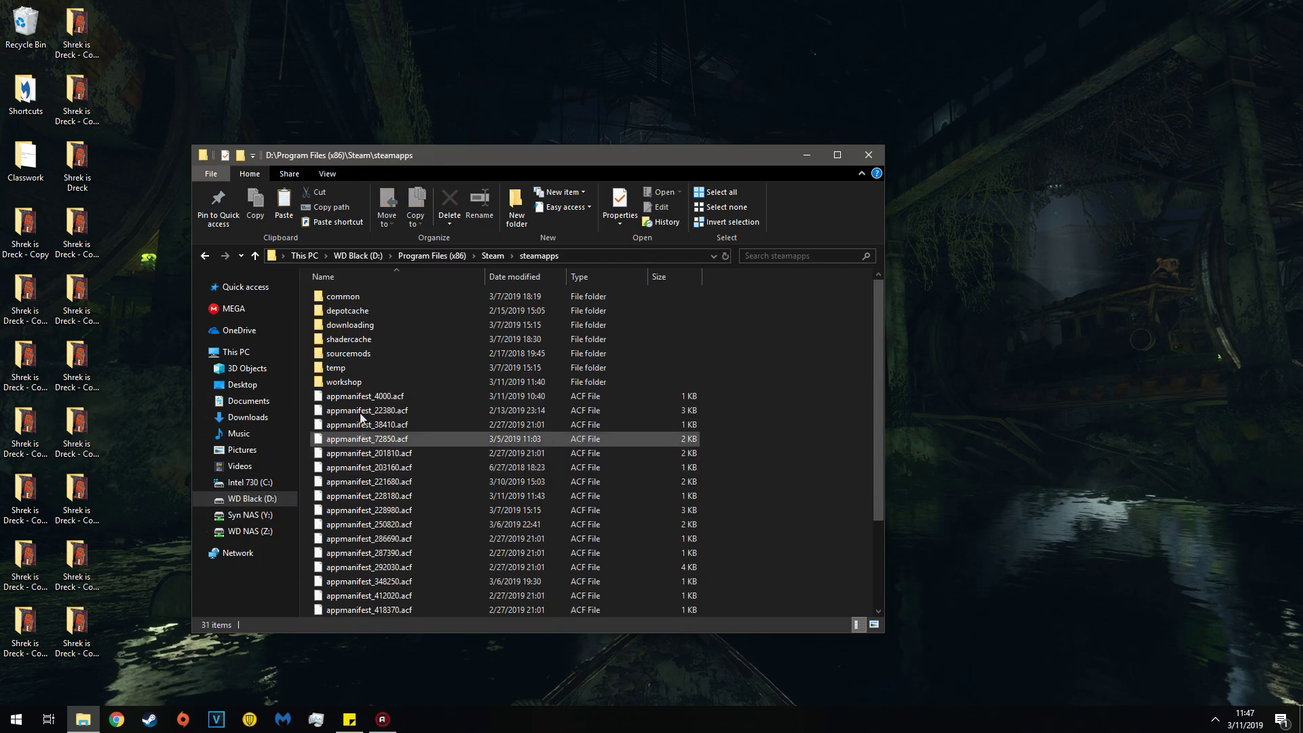
{"action": "double_click", "coordinate": [341, 299]}
{"action": "scroll", "coordinate": [424, 393], "scroll_direction": "down", "scroll_amount": 3}
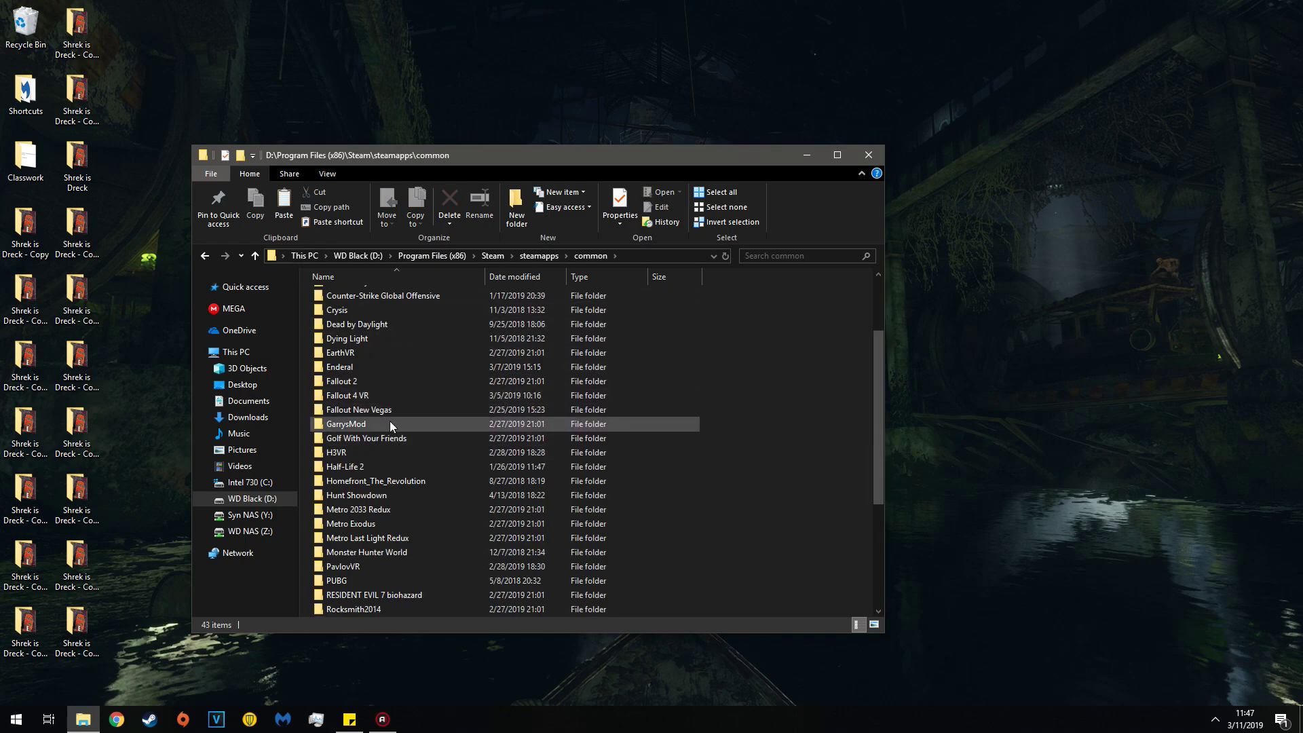
{"action": "double_click", "coordinate": [375, 409]}
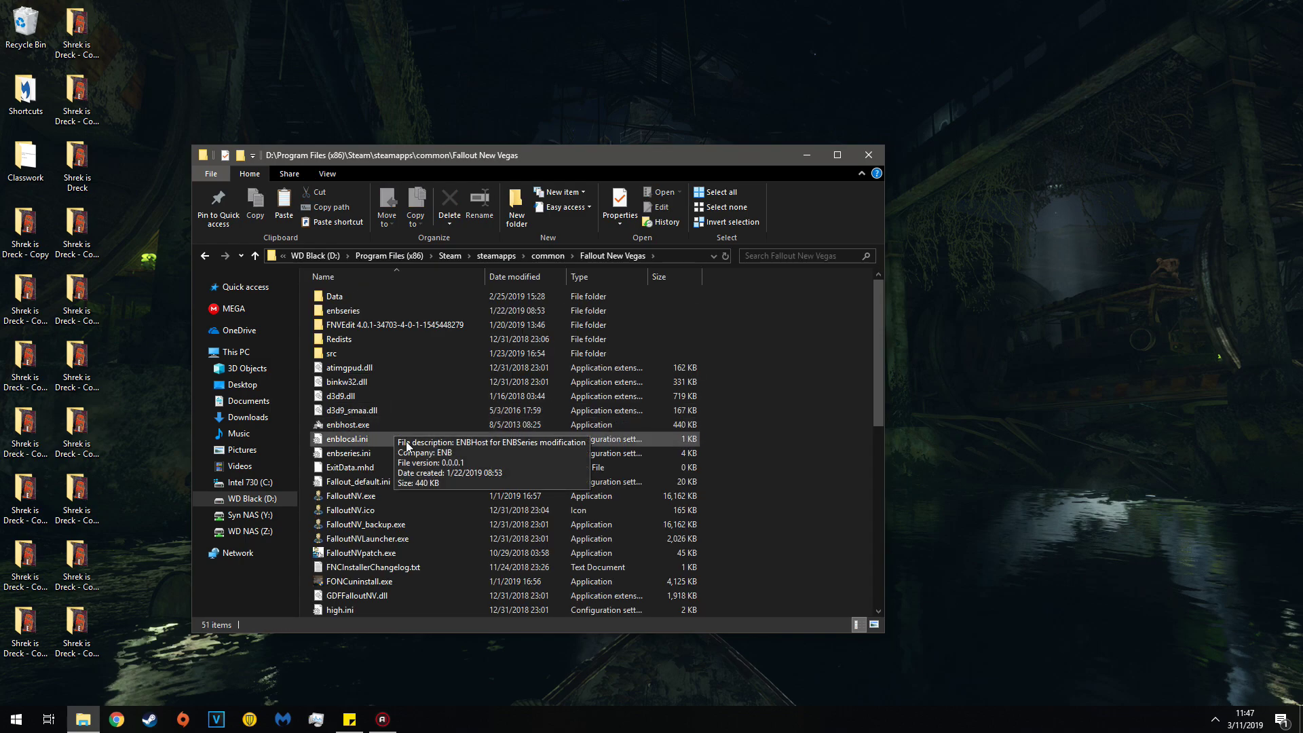
Step: Inspect Fallout_default.ini's Properties, then cancel without changes and clear the selection
{"action": "left_click", "coordinate": [383, 482]}
{"action": "right_click", "coordinate": [383, 483]}
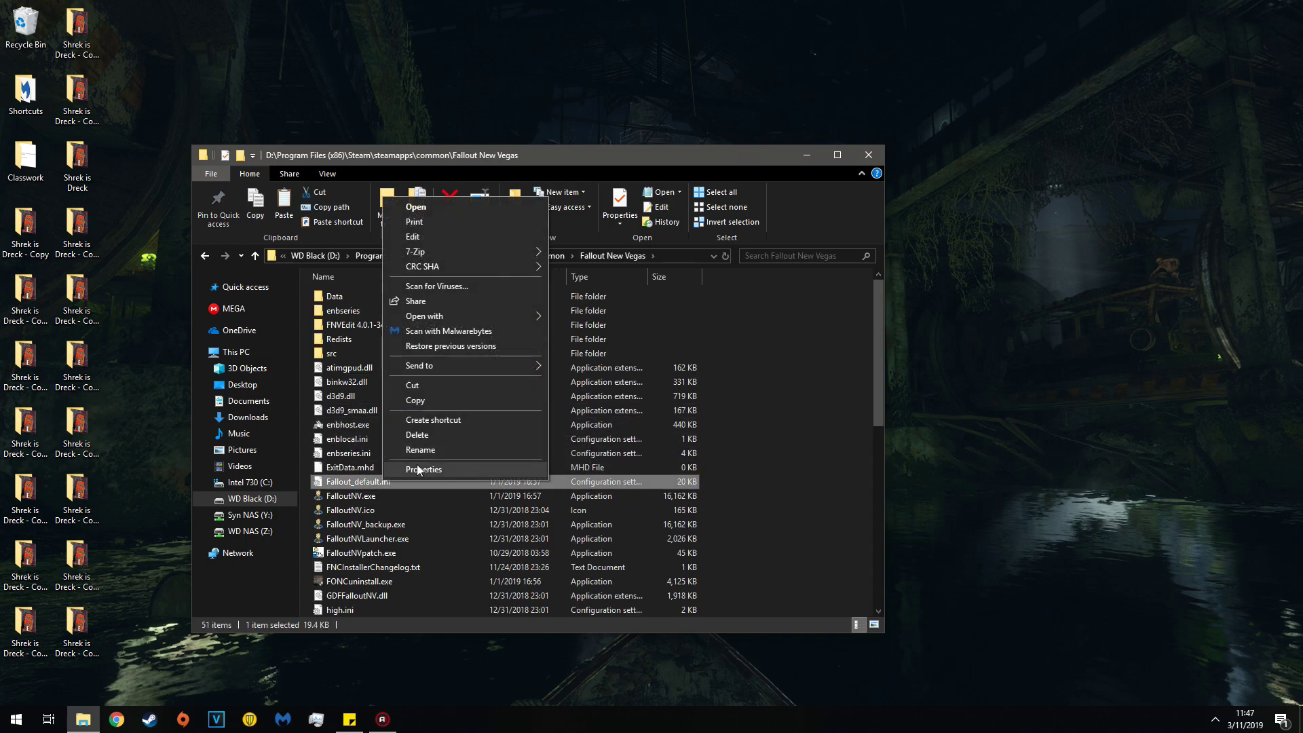
{"action": "left_click", "coordinate": [475, 470]}
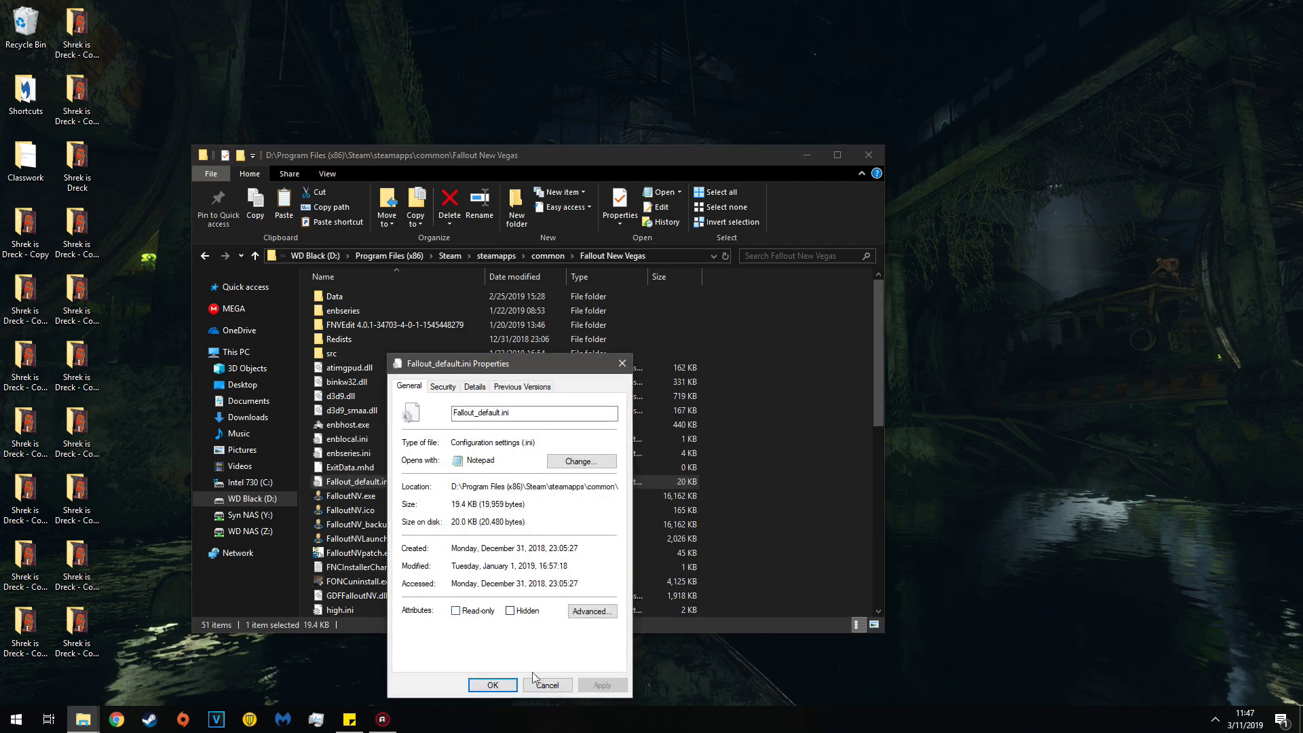
{"action": "left_click", "coordinate": [550, 685]}
{"action": "left_click", "coordinate": [773, 516]}
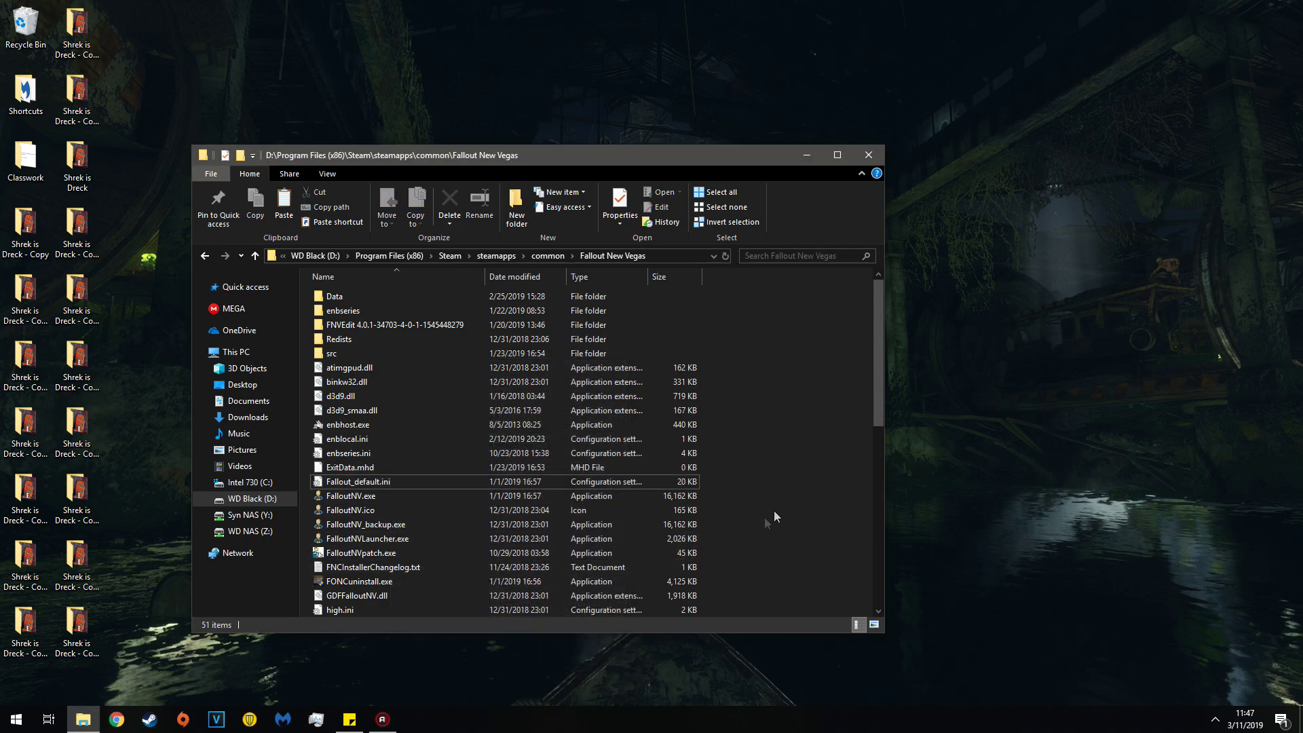
Step: Open and dismiss the Start menu, then close the File Explorer window
{"action": "key", "text": "super"}
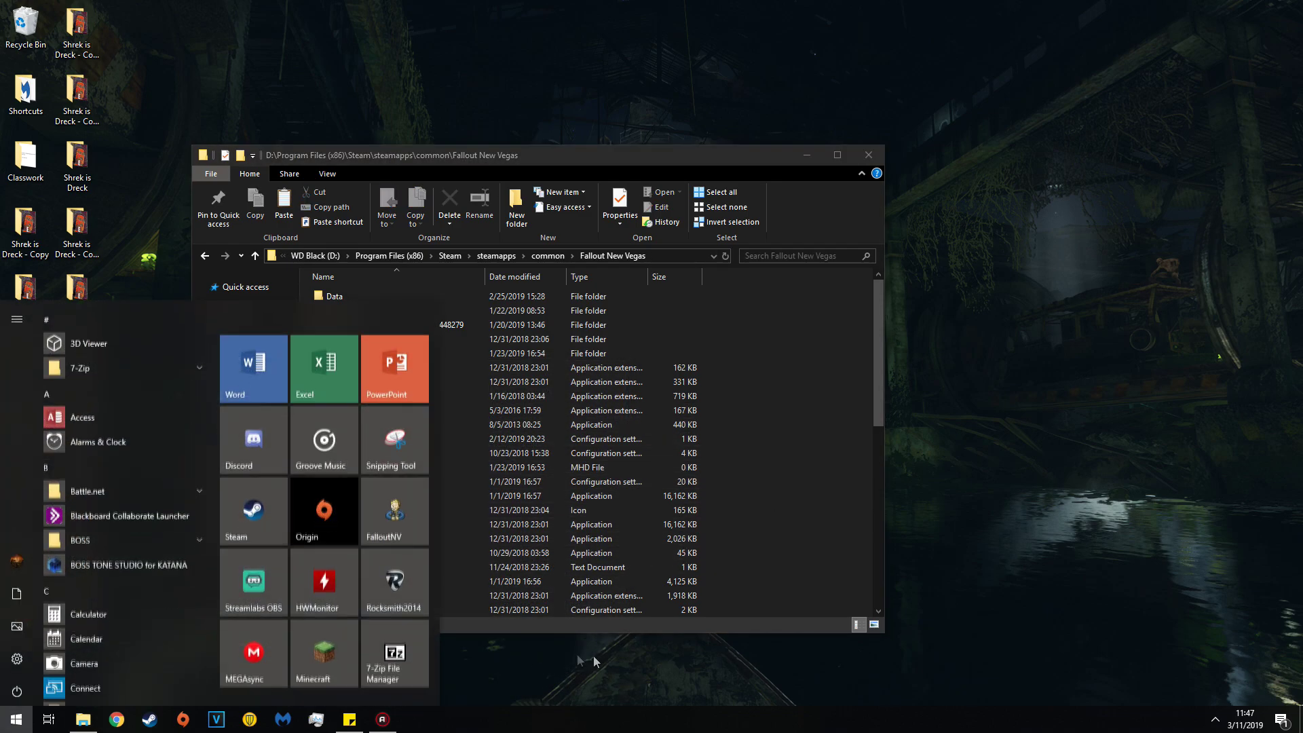
{"action": "left_click", "coordinate": [388, 517]}
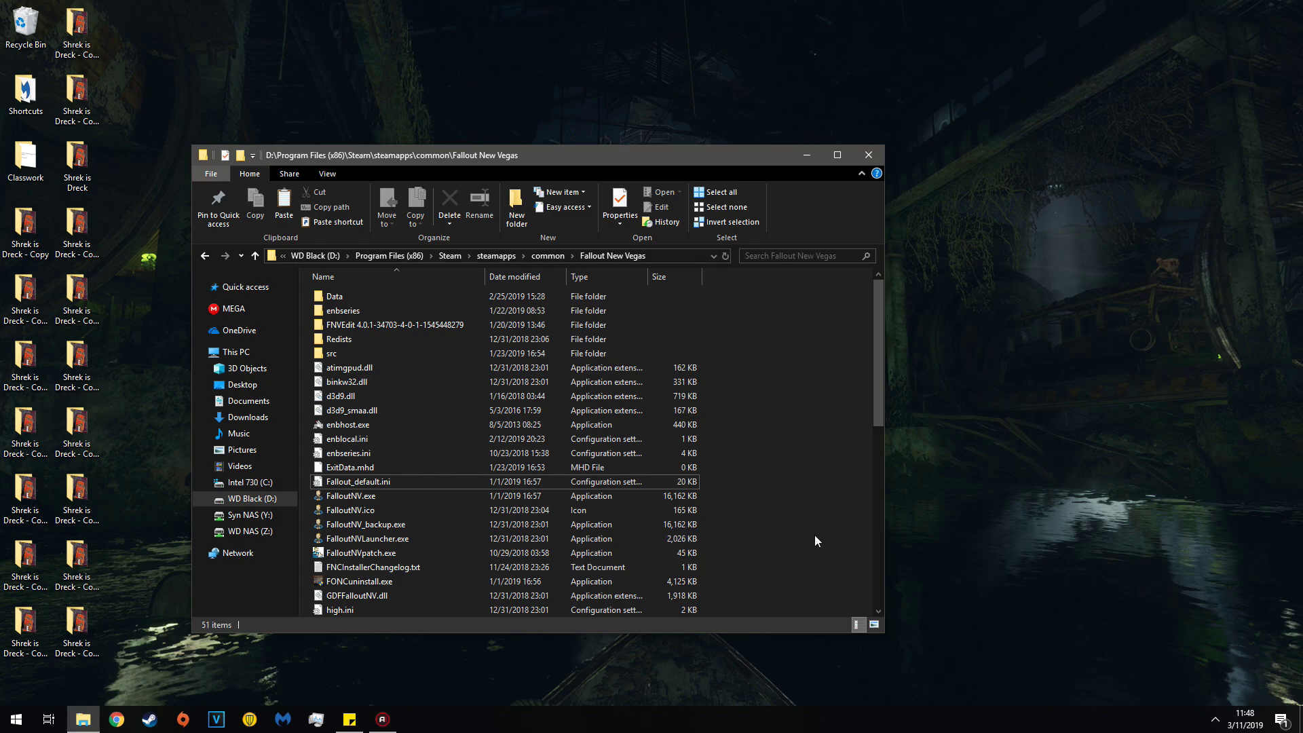
{"action": "left_click", "coordinate": [868, 155]}
{"action": "left_click_drag", "start_coordinate": [505, 524], "coordinate": [618, 593]}
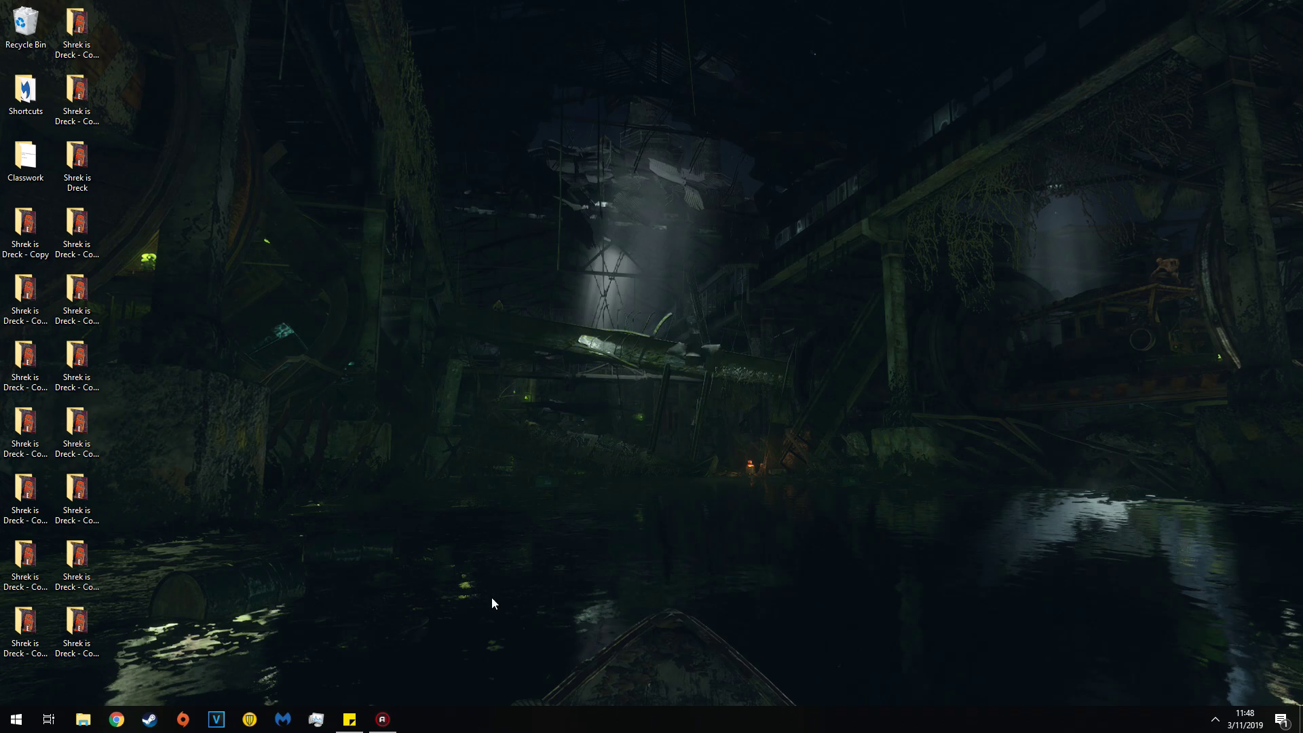
{"action": "left_click_drag", "start_coordinate": [348, 525], "coordinate": [413, 614]}
{"action": "left_click_drag", "start_coordinate": [323, 505], "coordinate": [539, 617]}
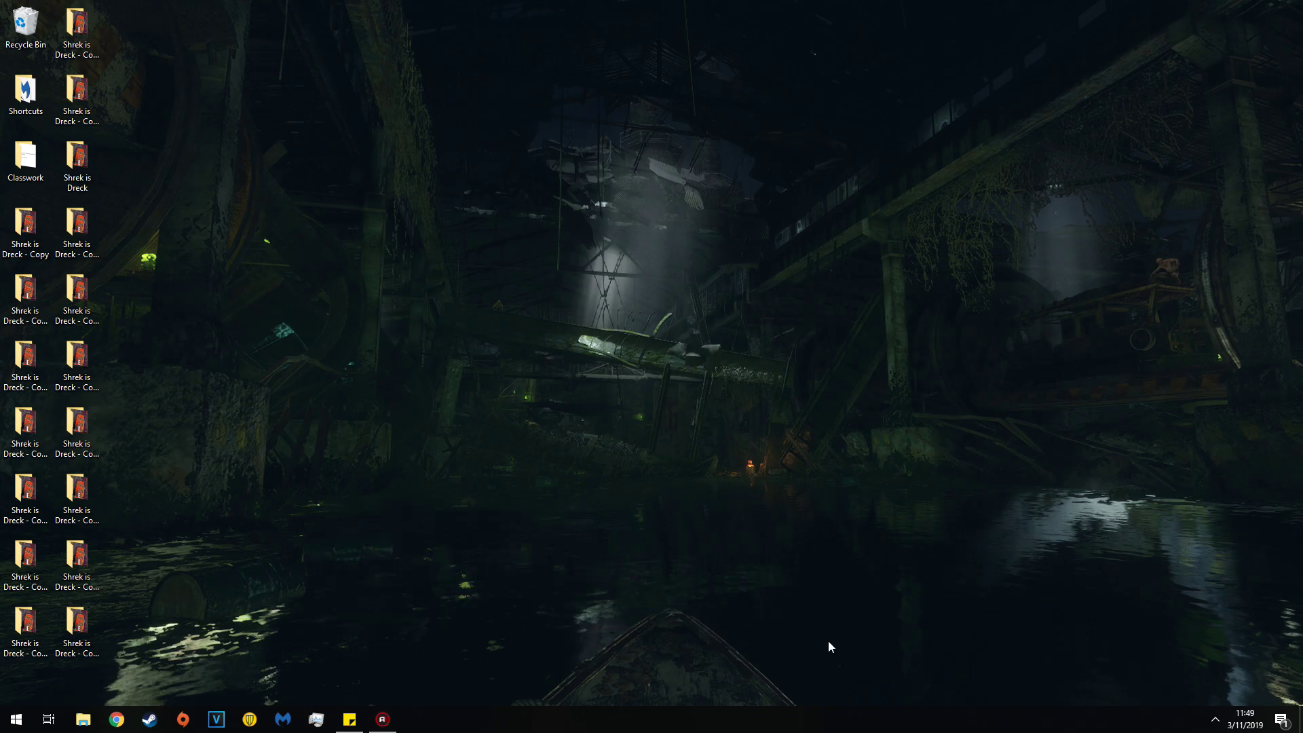